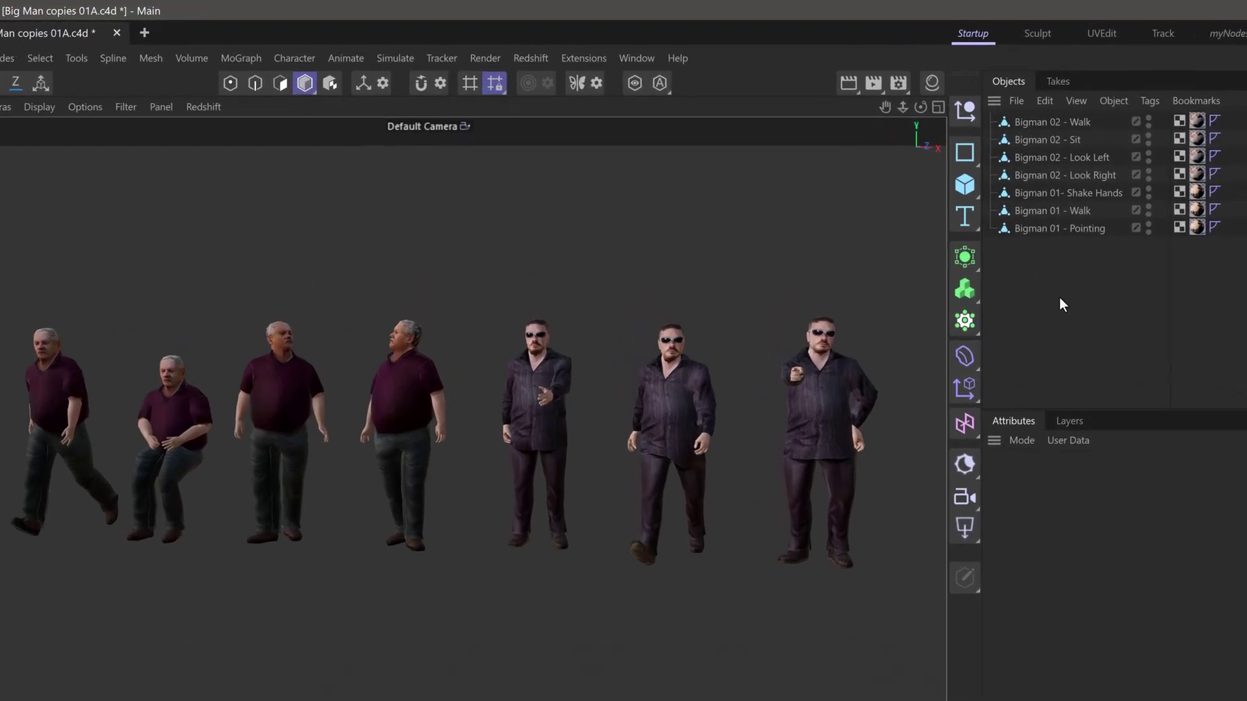
Step: Try adding a Null as the parent of Bigman 02 - Walk, and undo it
{"action": "left_click", "coordinate": [1008, 123]}
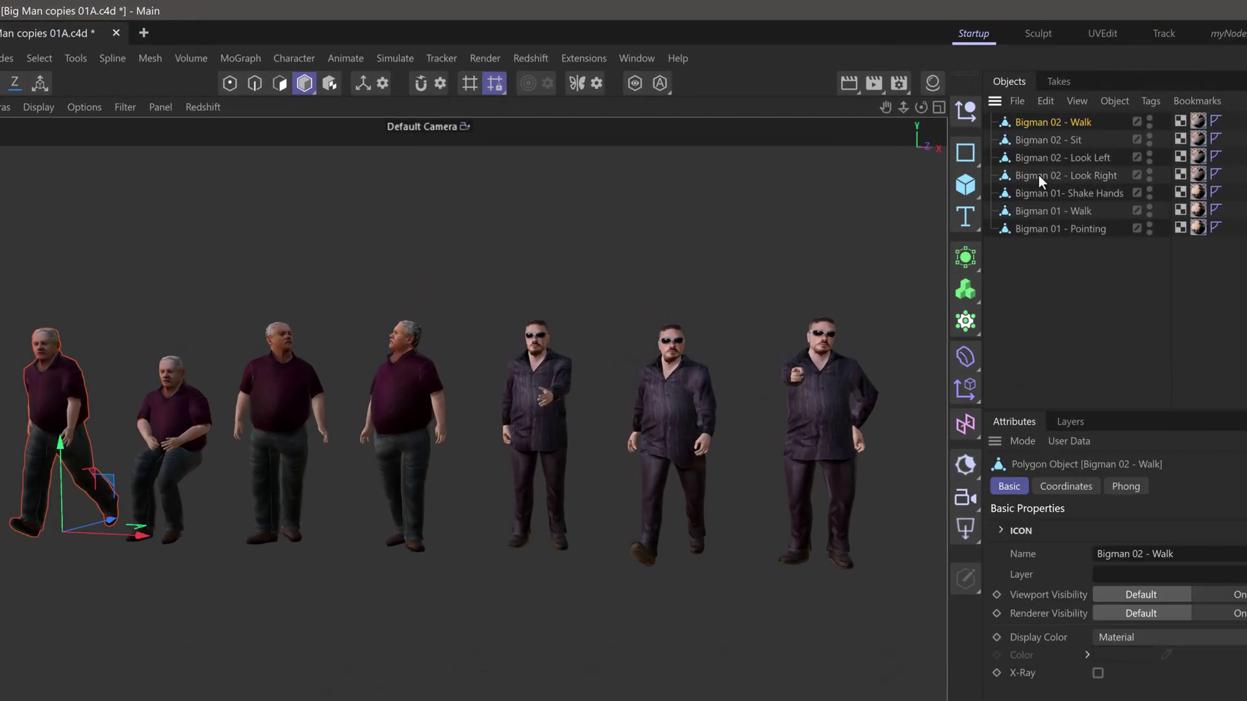
{"action": "key", "text": "alt"}
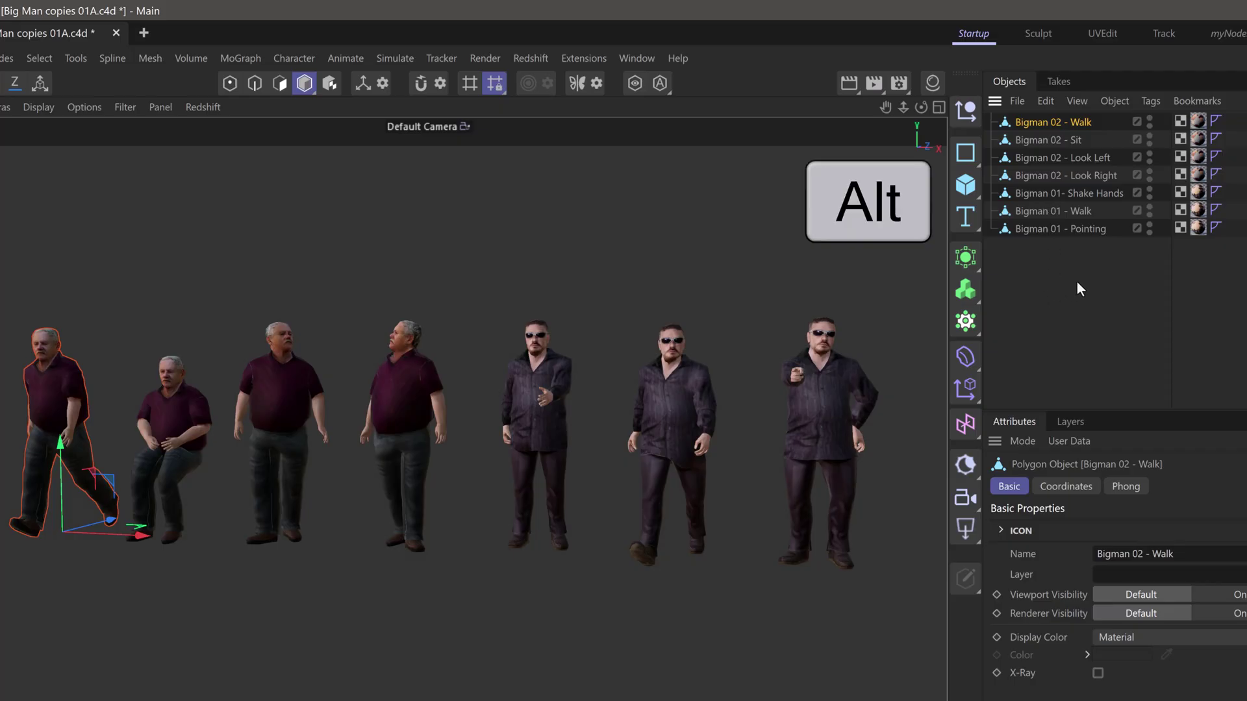
{"action": "left_click", "coordinate": [964, 115], "text": "alt"}
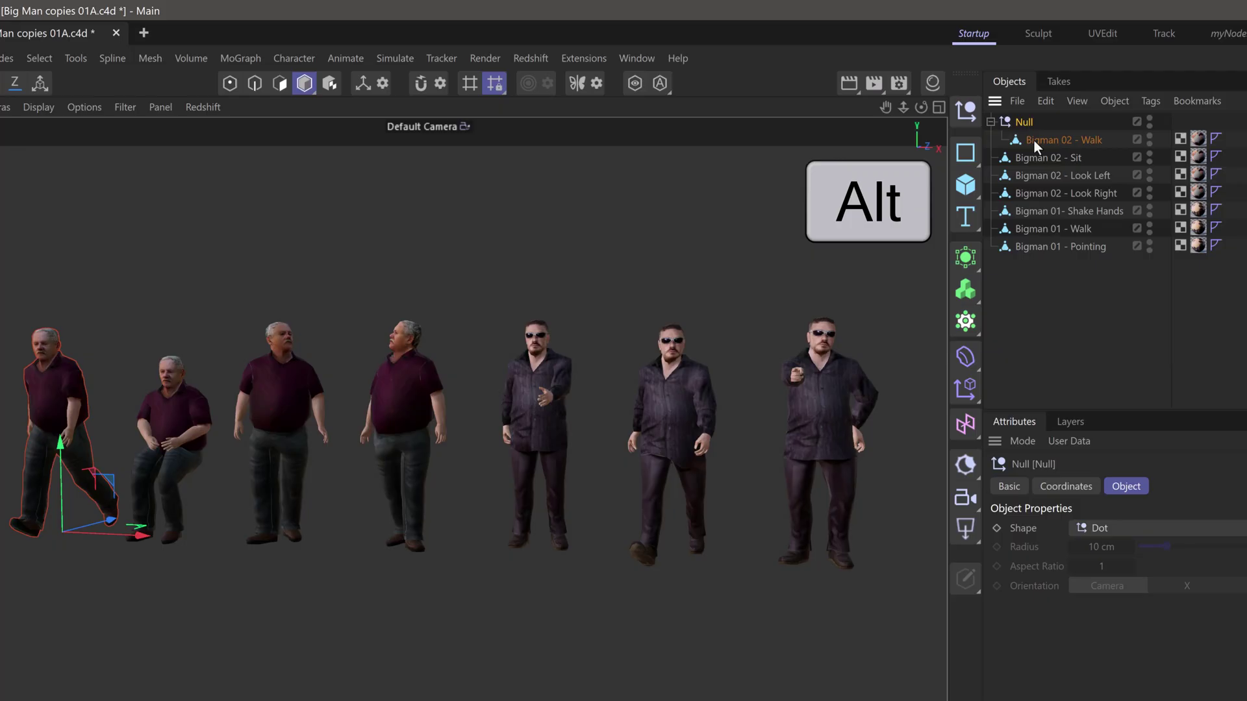
{"action": "key", "text": "shift+g"}
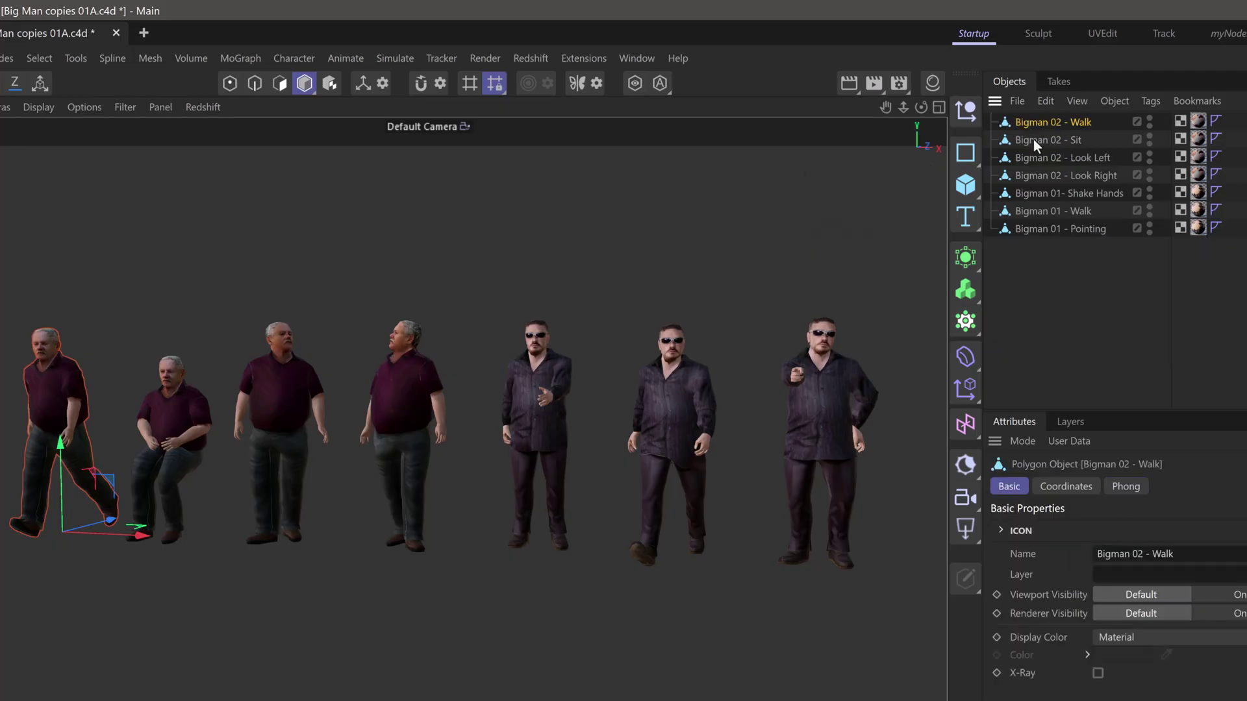
Step: Try adding a Null as a child of Bigman 02 - Walk, and undo it
{"action": "key", "text": "shift"}
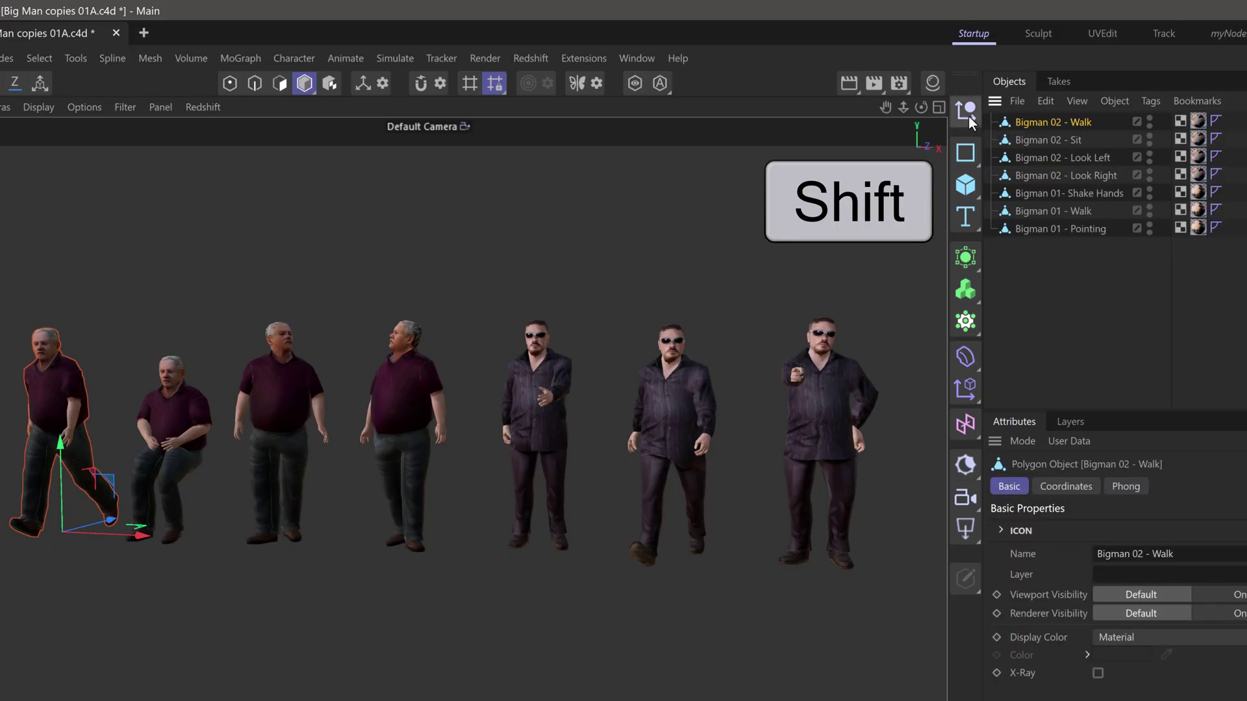
{"action": "left_click", "coordinate": [965, 115], "text": "shift"}
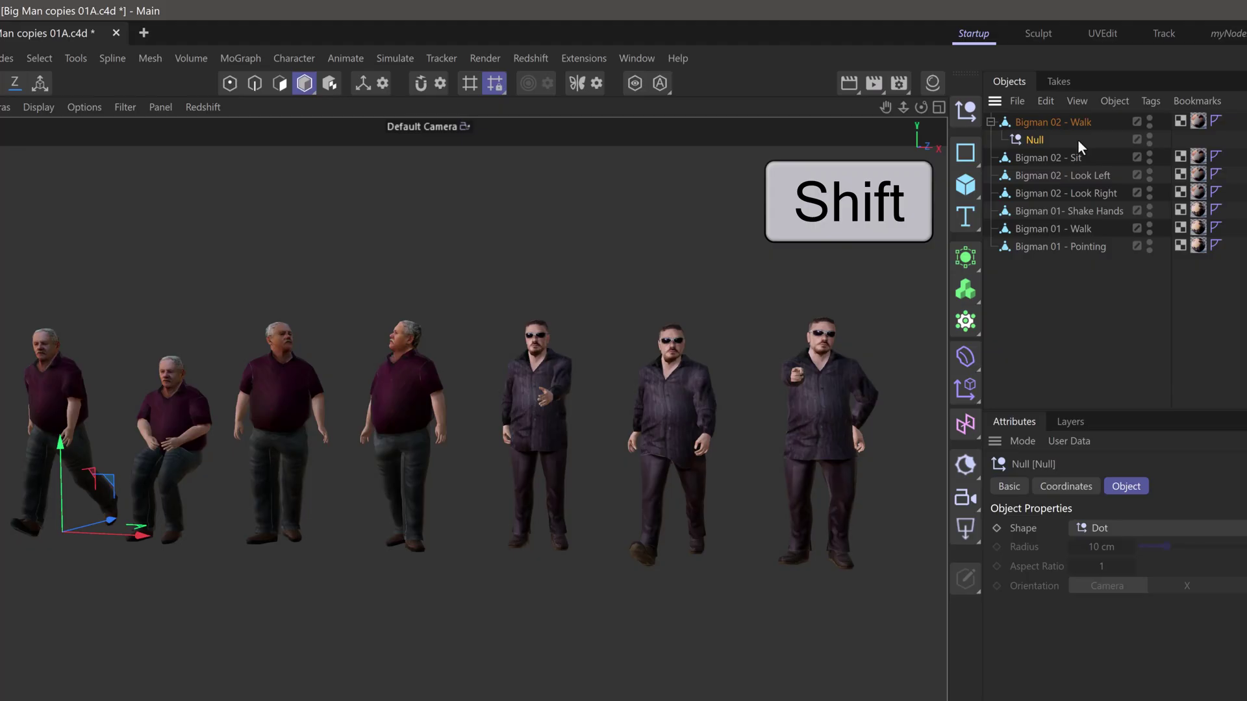
{"action": "key", "text": "ctrl+z"}
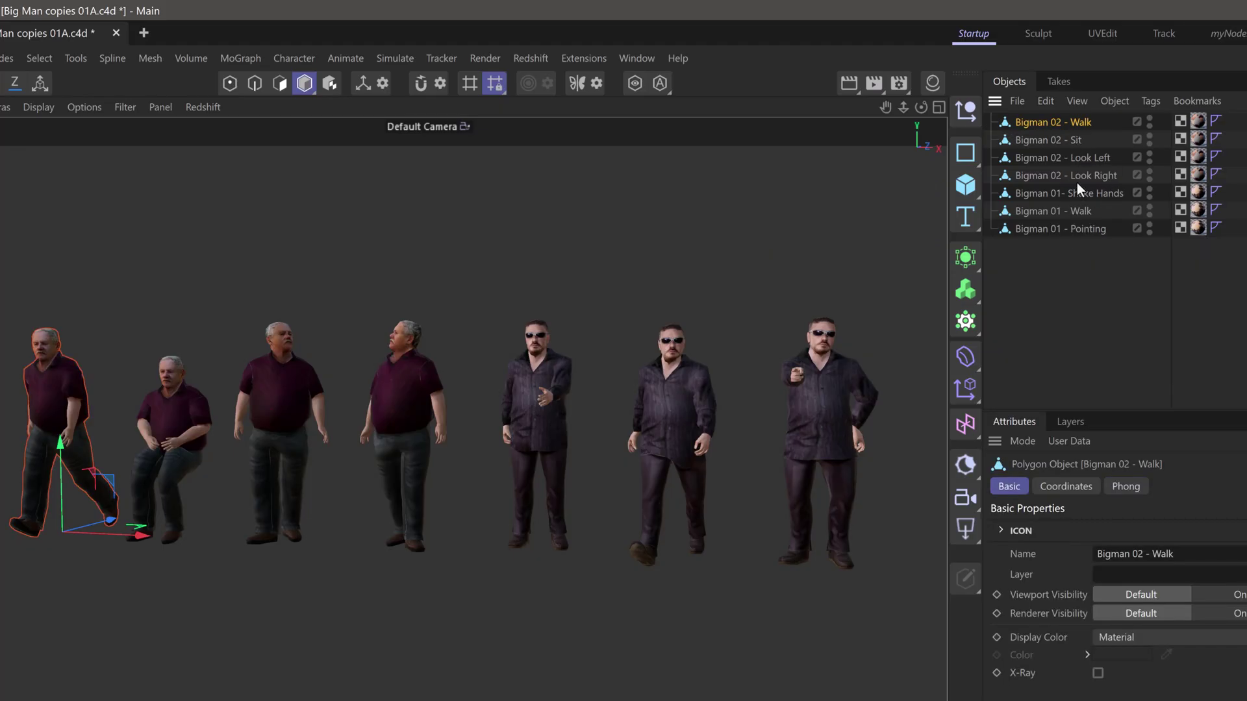
Step: Try adding a Null directly below Bigman 02 - Walk and another below Bigman 01 - Walk at the same hierarchy level, and remove both
{"action": "key", "text": "ctrl"}
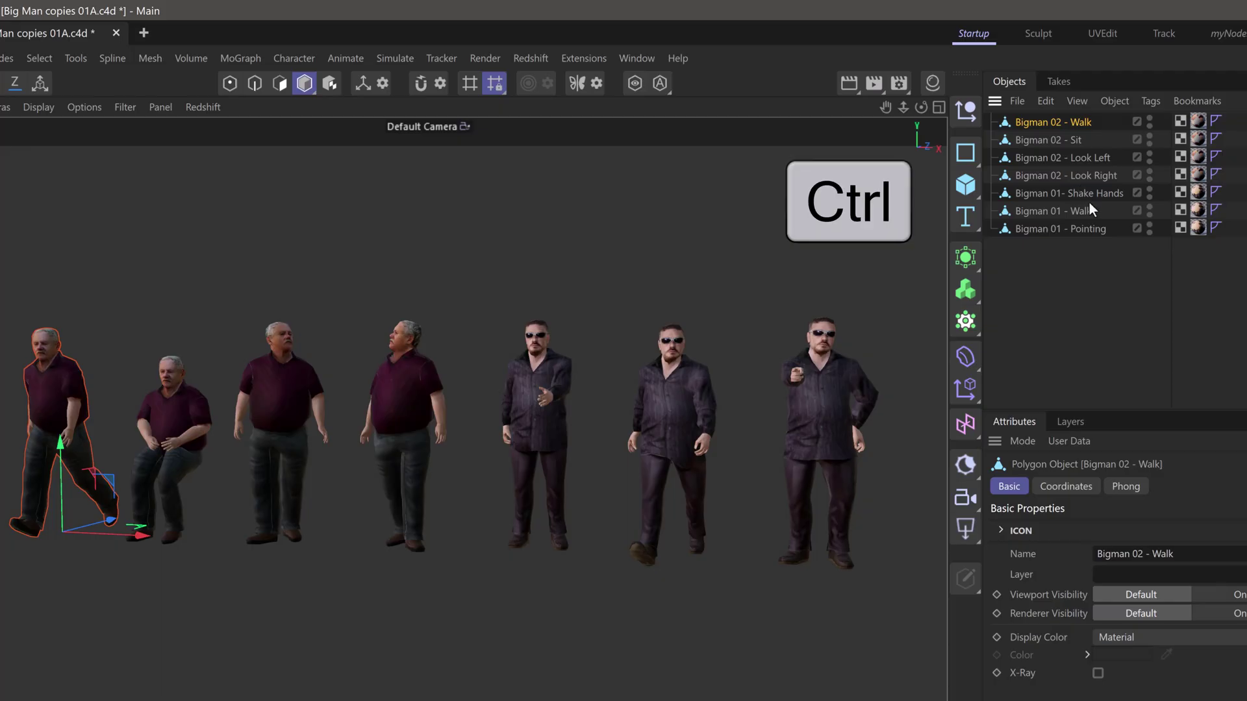
{"action": "left_click", "coordinate": [965, 119], "text": "ctrl"}
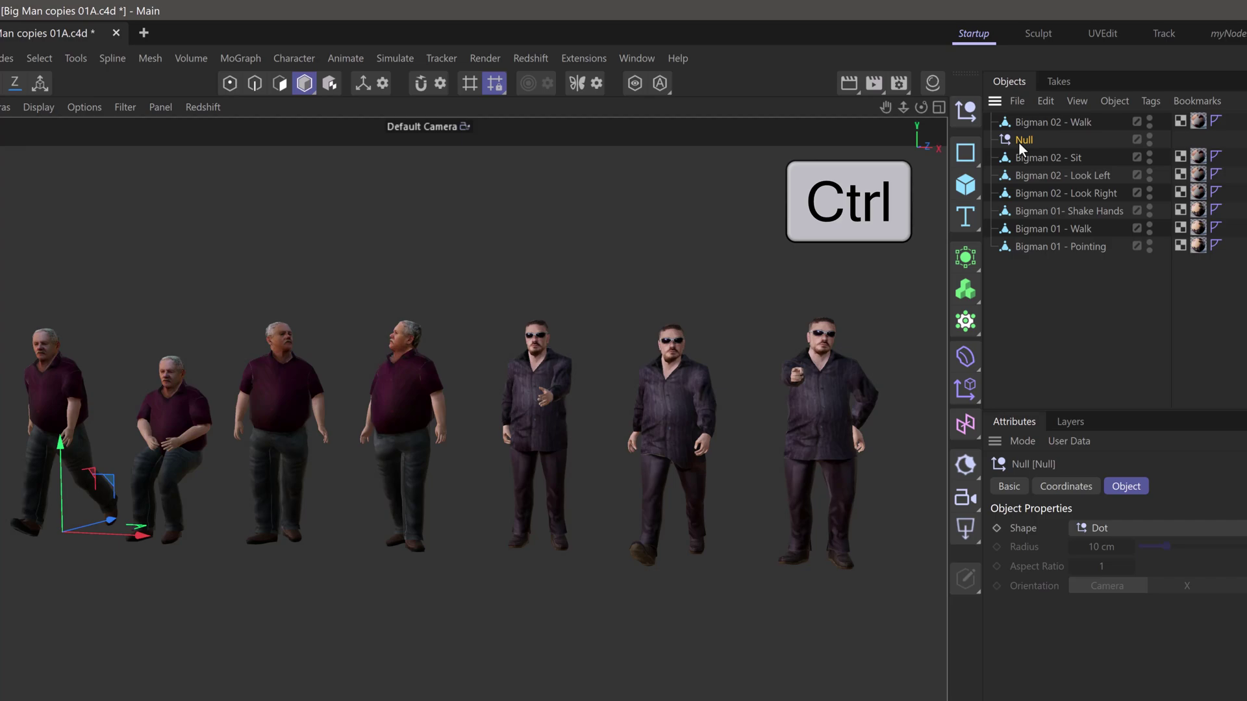
{"action": "left_click", "coordinate": [672, 427]}
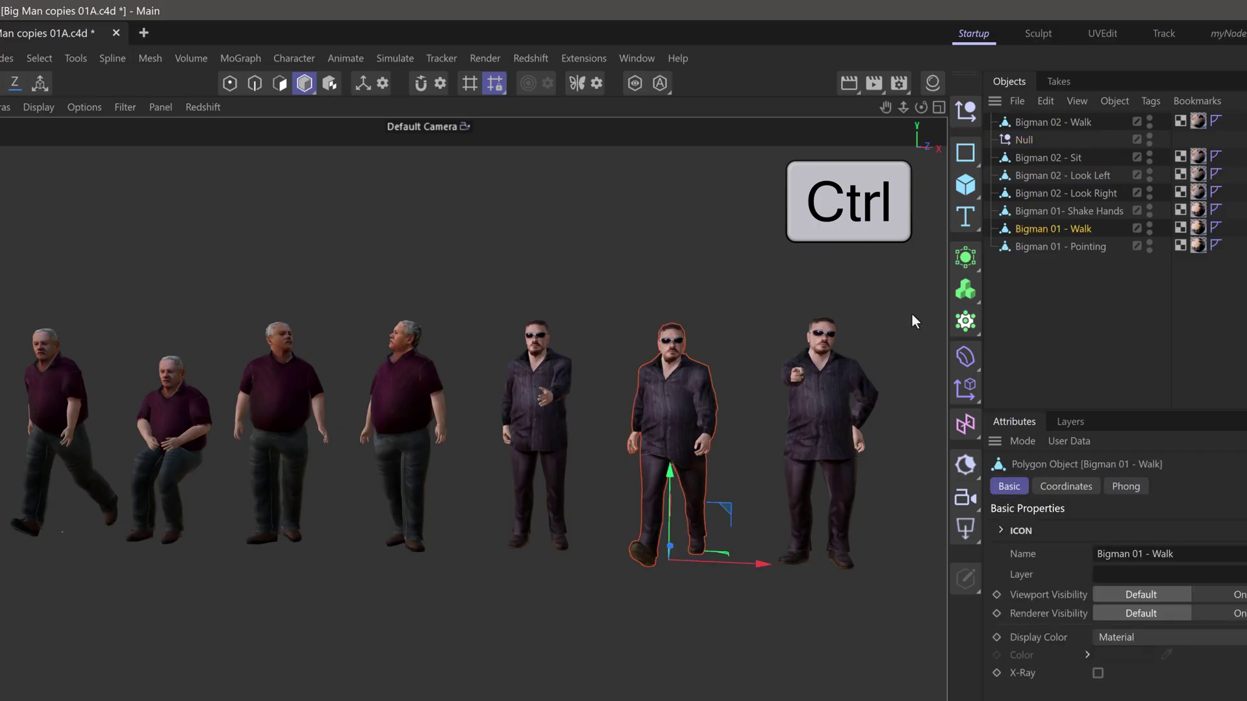
{"action": "left_click", "coordinate": [967, 119], "text": "ctrl"}
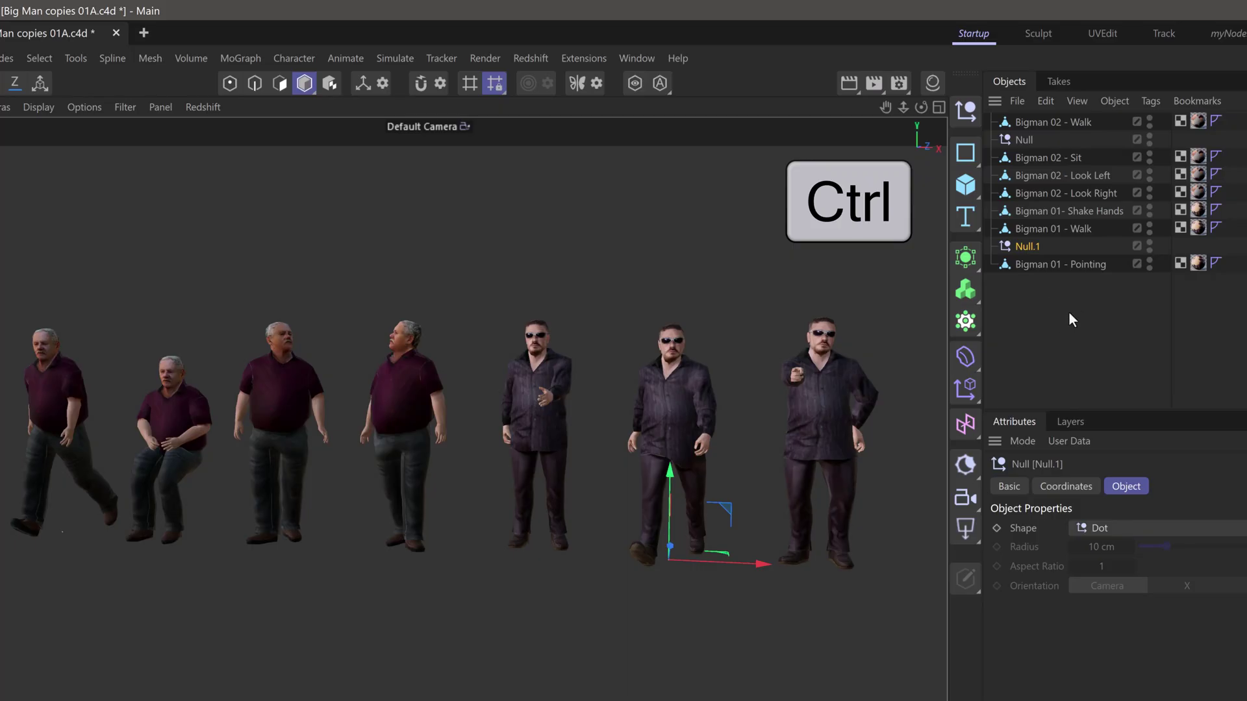
{"action": "key", "text": "Delete"}
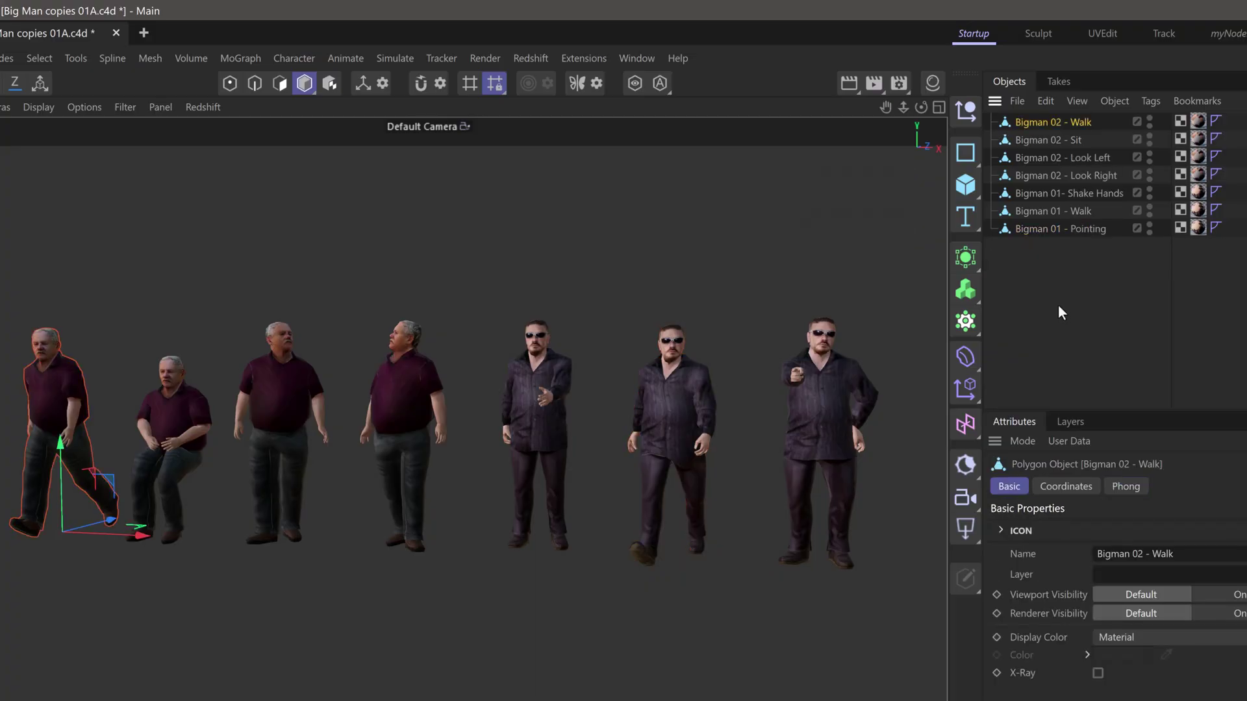
{"action": "left_click", "coordinate": [1059, 309]}
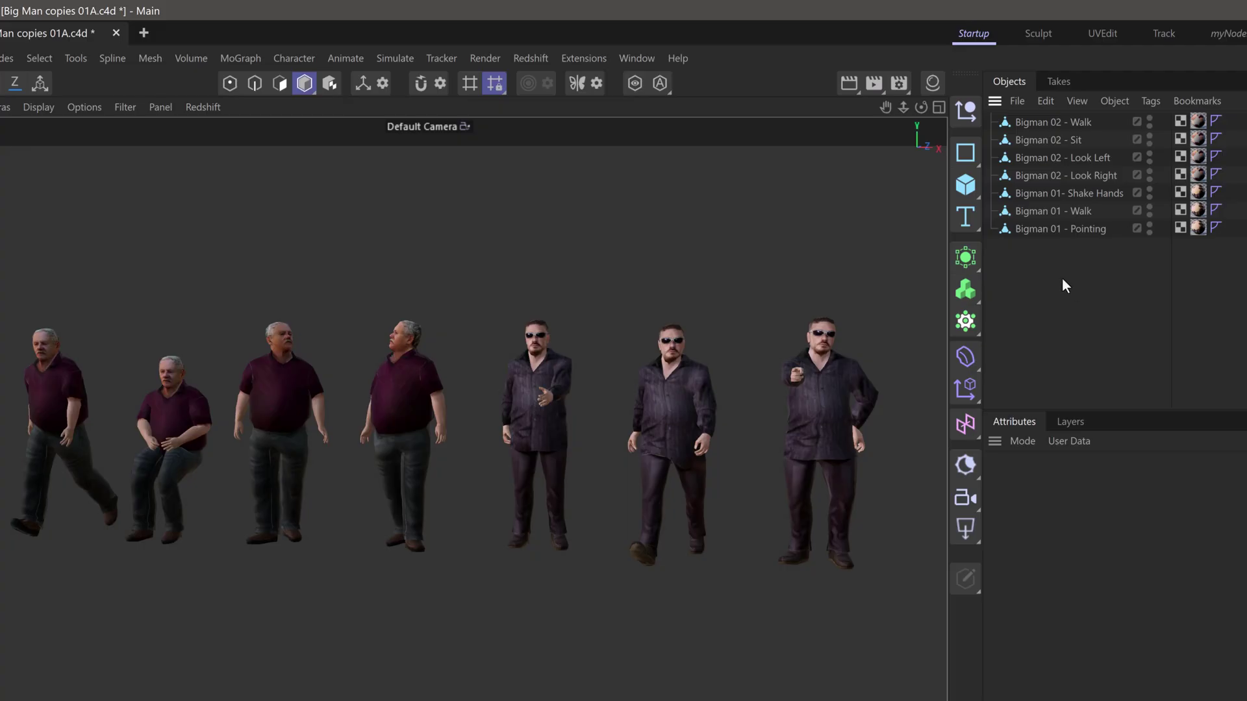
Step: Try wrapping each of the four Bigman 02 figures in its own parent Subdivision Surface, check individual ones, and undo it
{"action": "left_click", "coordinate": [1008, 123]}
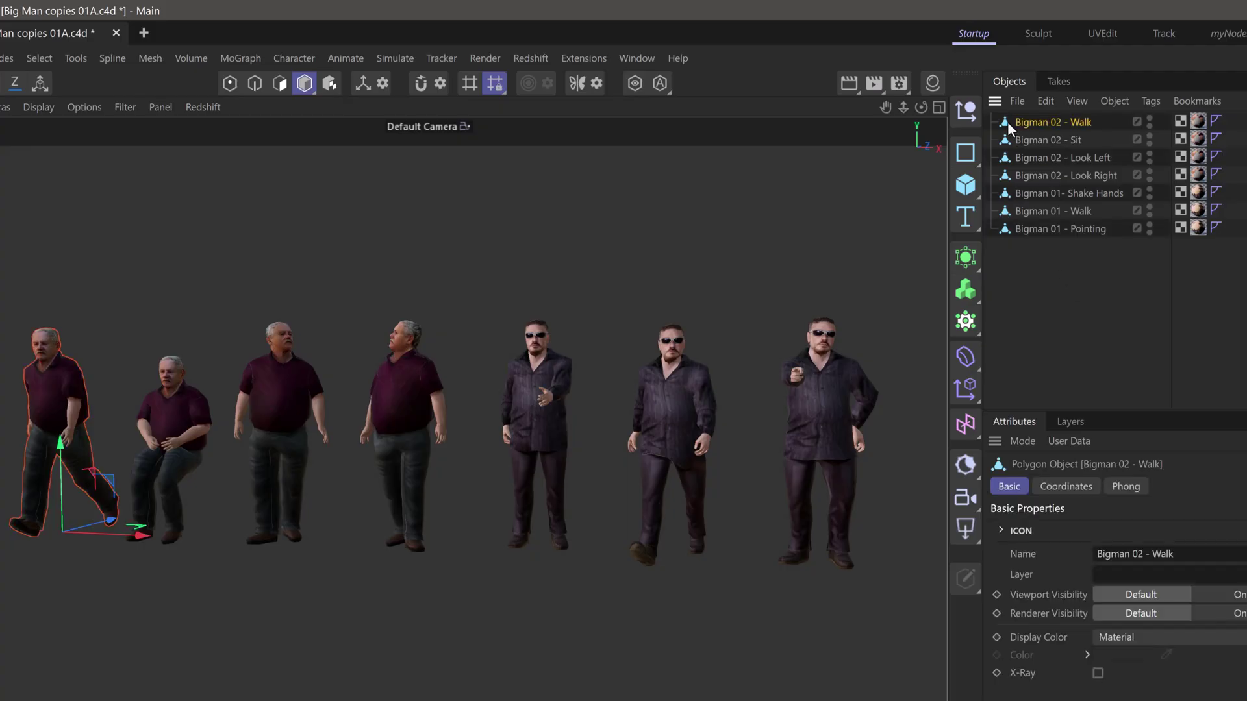
{"action": "left_click", "coordinate": [1020, 176], "text": "shift"}
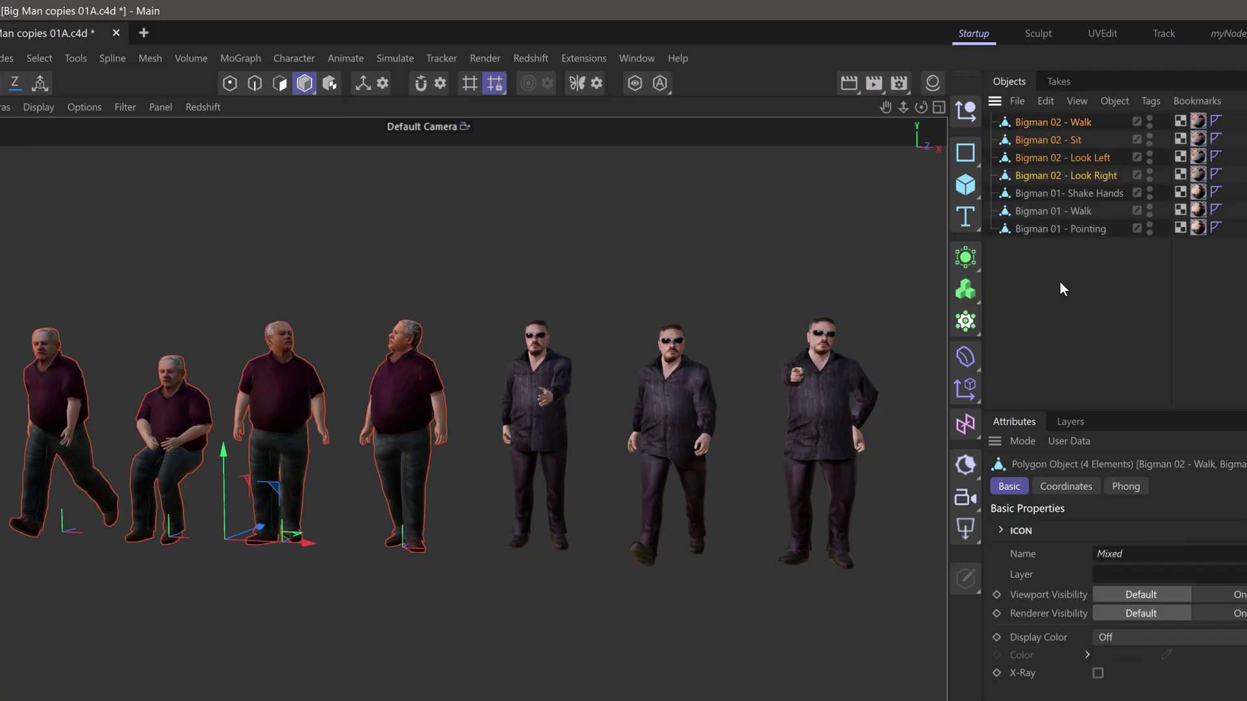
{"action": "key", "text": "alt"}
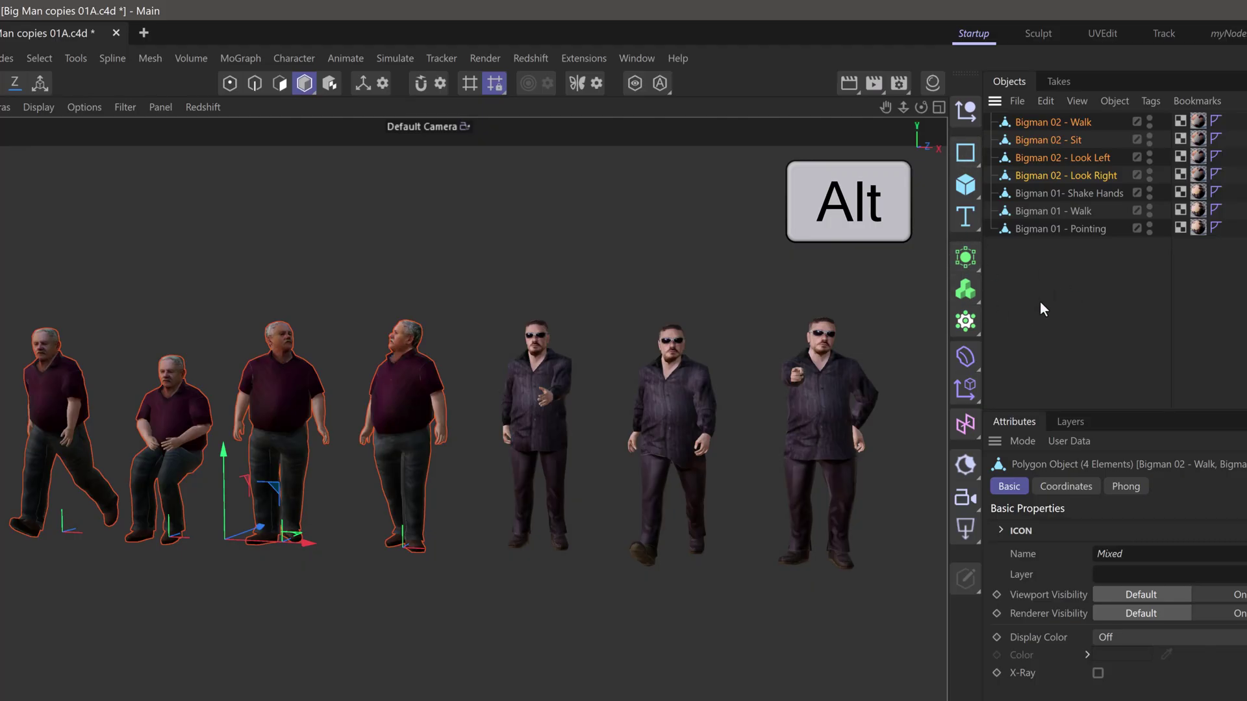
{"action": "left_click", "coordinate": [966, 259], "text": "alt"}
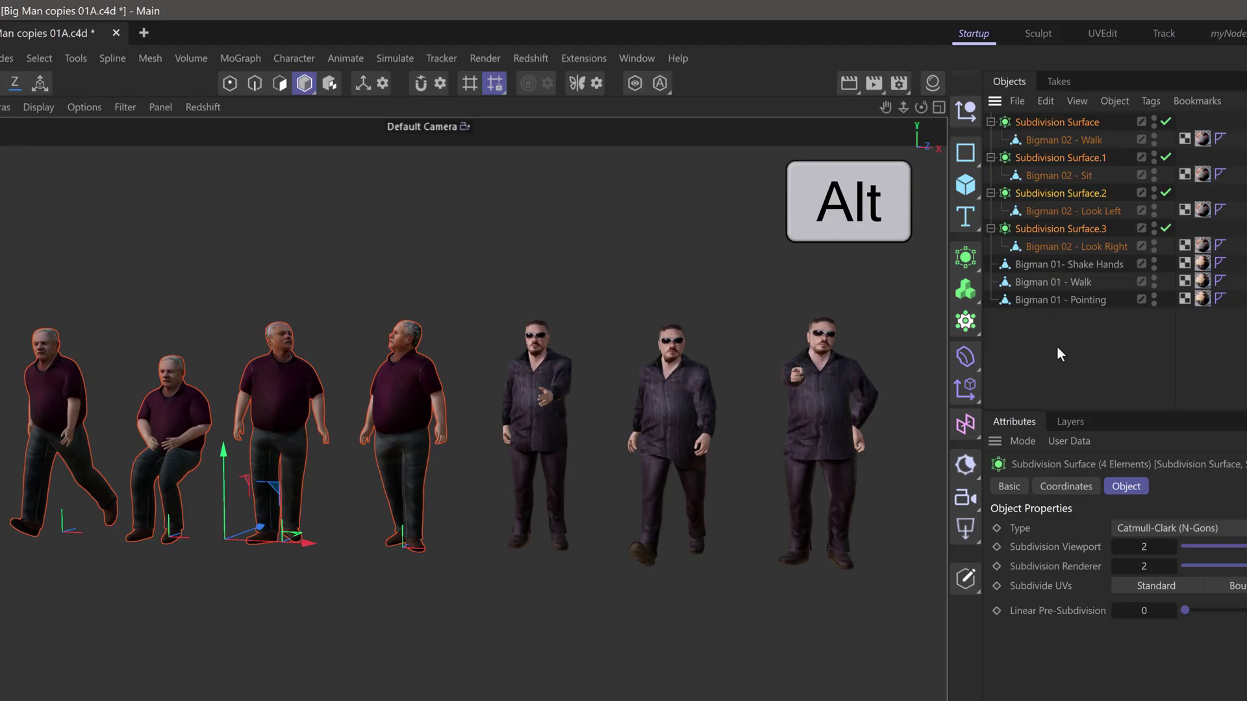
{"action": "left_click", "coordinate": [1036, 229]}
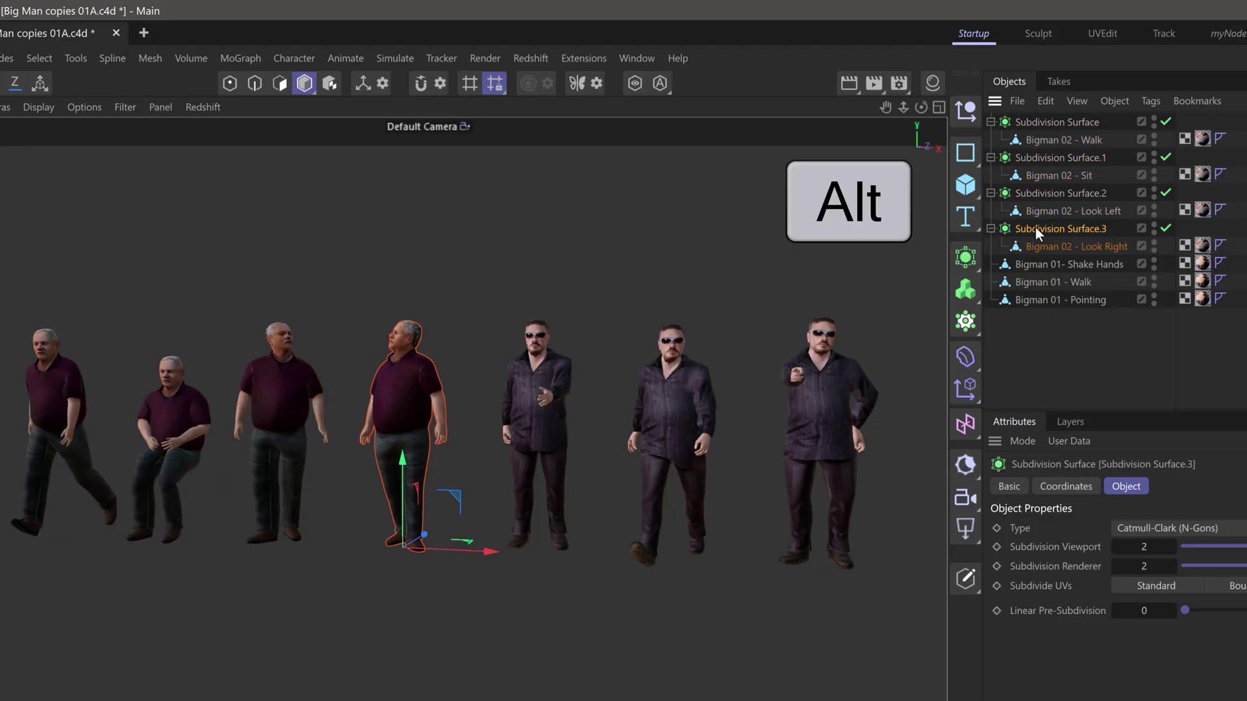
{"action": "left_click", "coordinate": [1034, 196]}
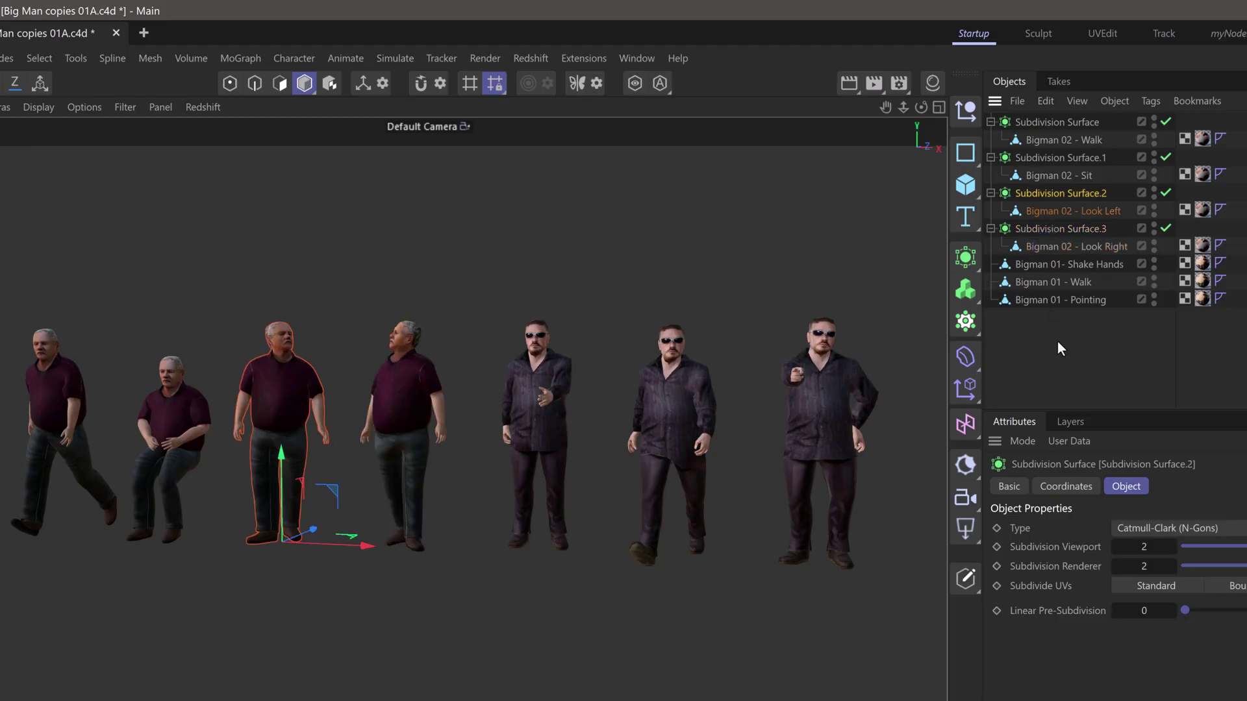
{"action": "key", "text": "shift+g"}
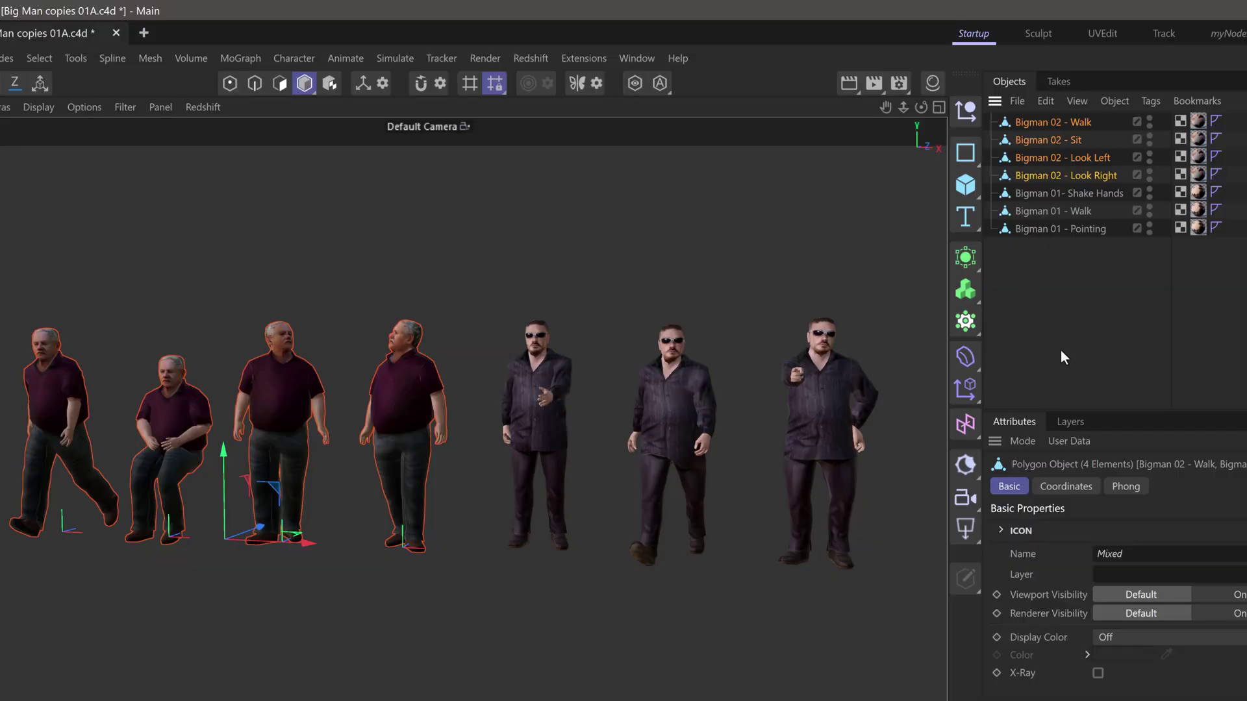
Step: Try giving each of the four Bigman 02 figures a child Subdivision Surface, undo it, and try a child Bend deformer instead, undoing that too
{"action": "key", "text": "shift"}
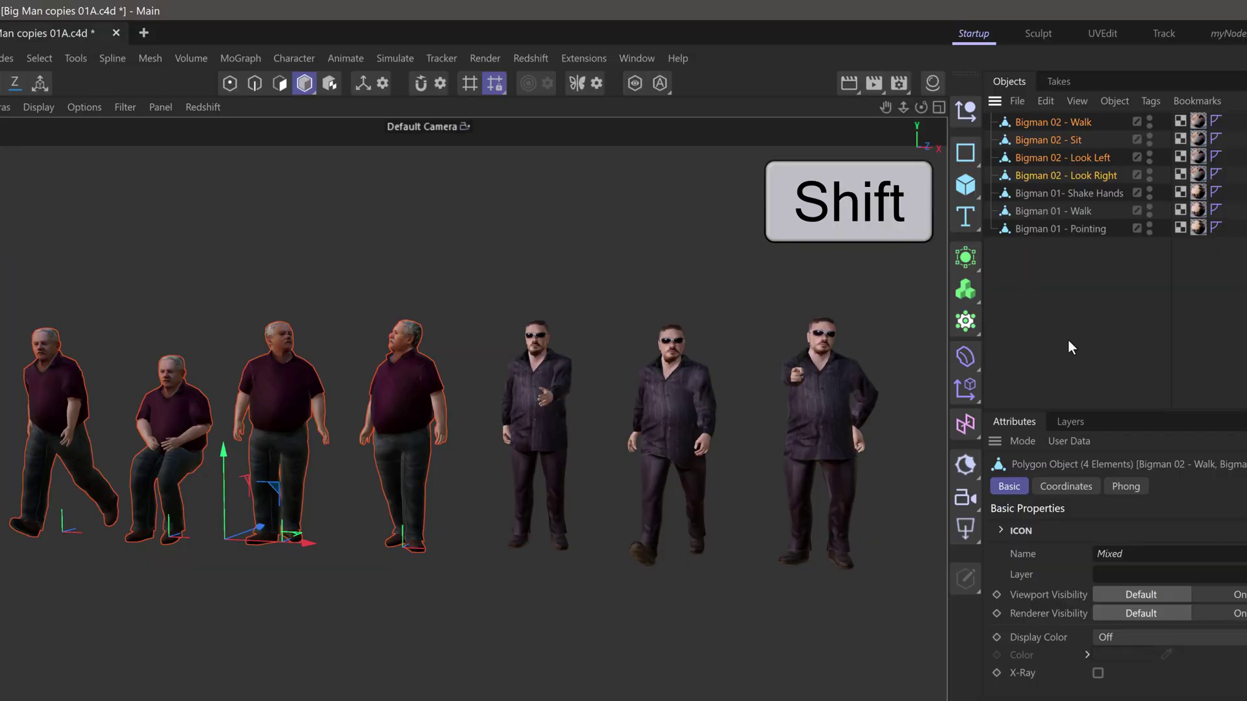
{"action": "left_click", "coordinate": [967, 258], "text": "shift"}
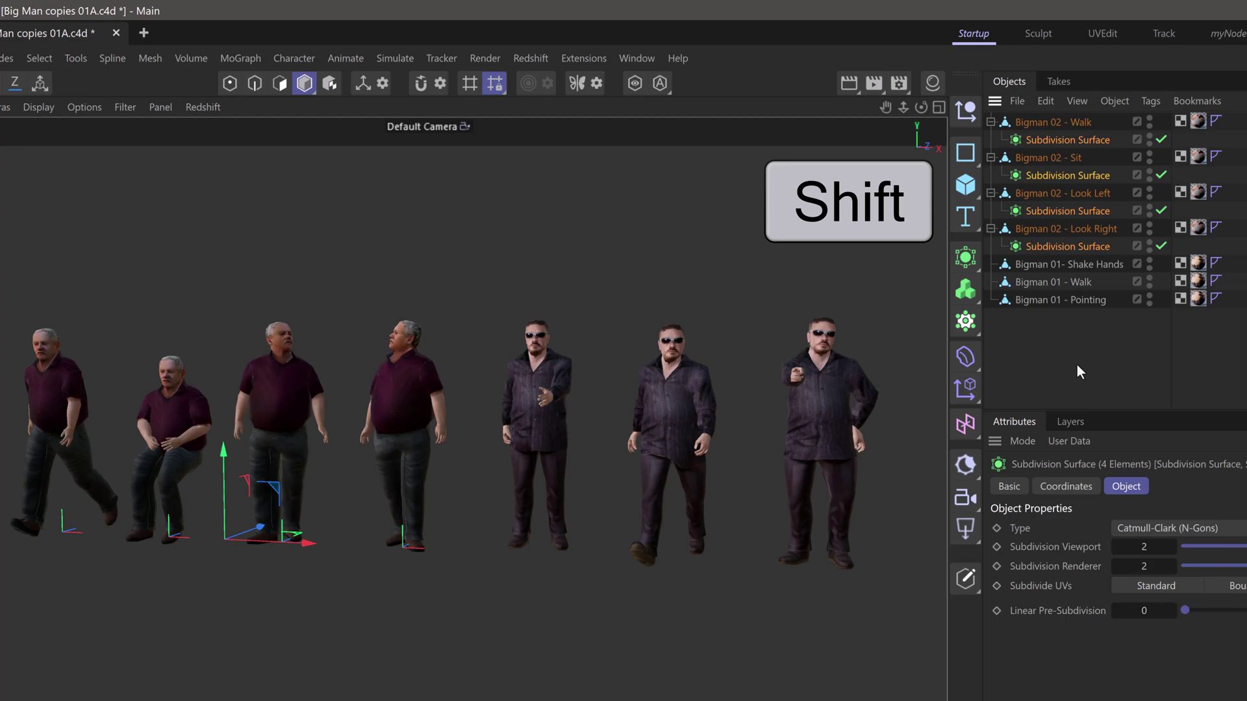
{"action": "key", "text": "ctrl+z"}
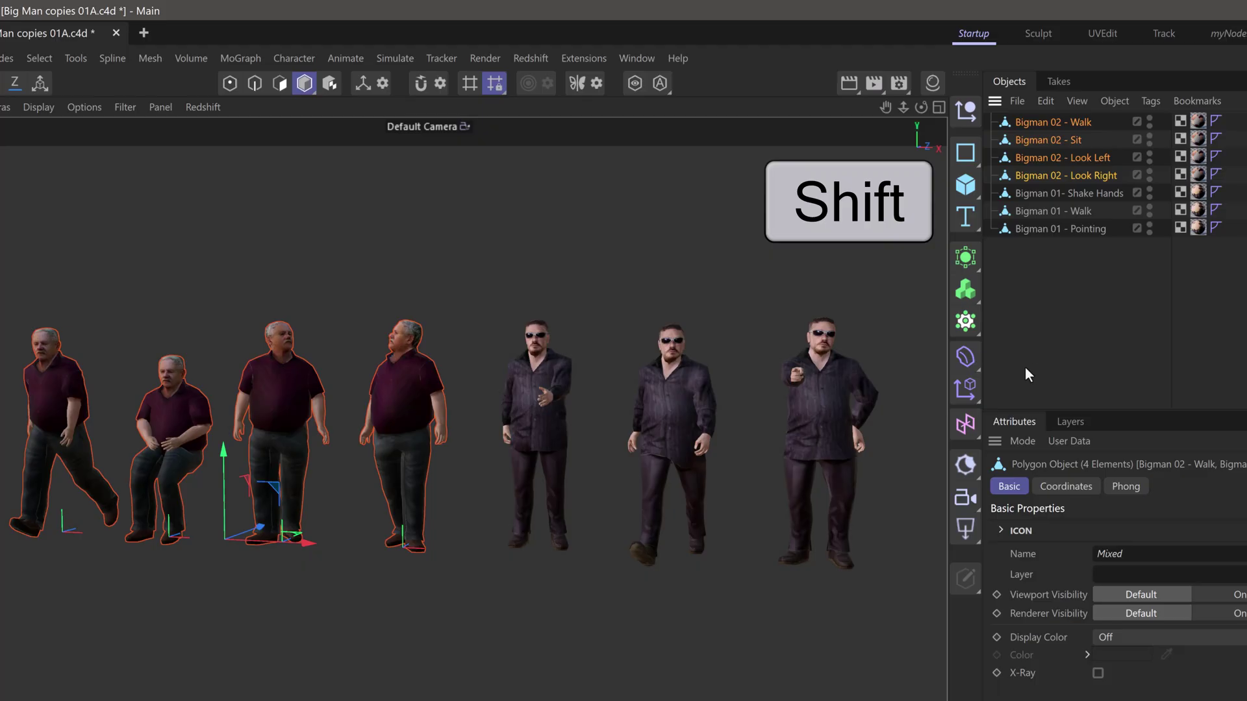
{"action": "left_click", "coordinate": [966, 356], "text": "shift"}
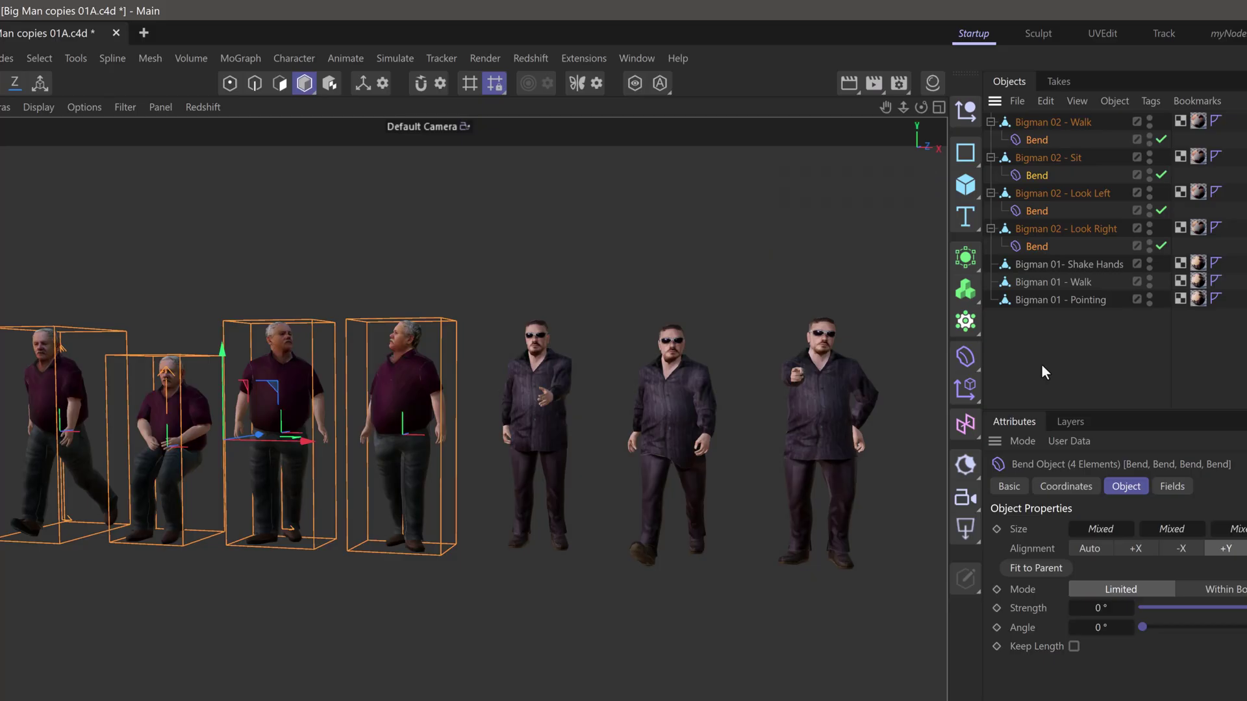
{"action": "key", "text": "ctrl+z"}
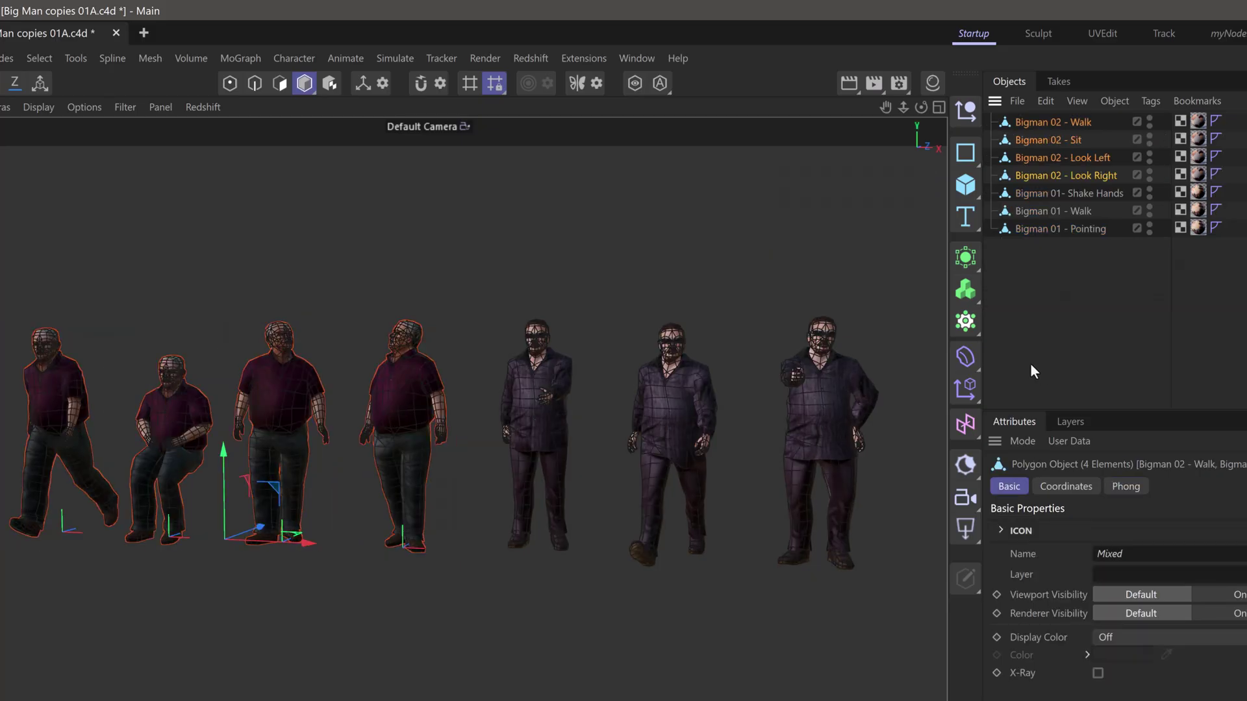
Step: Try adding a Rectangle spline below each Bigman 02 figure, shrink them to 66 cm wide by 70 cm high, and delete them
{"action": "key", "text": "ctrl"}
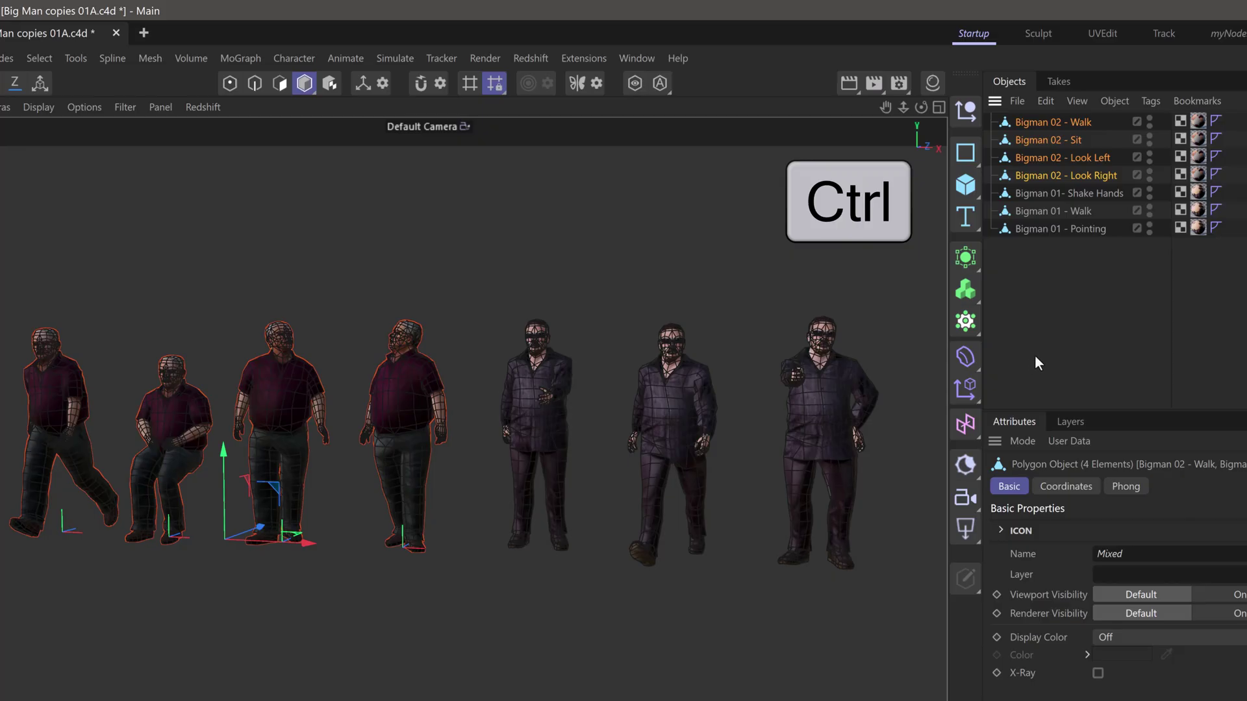
{"action": "left_click", "coordinate": [966, 156], "text": "ctrl"}
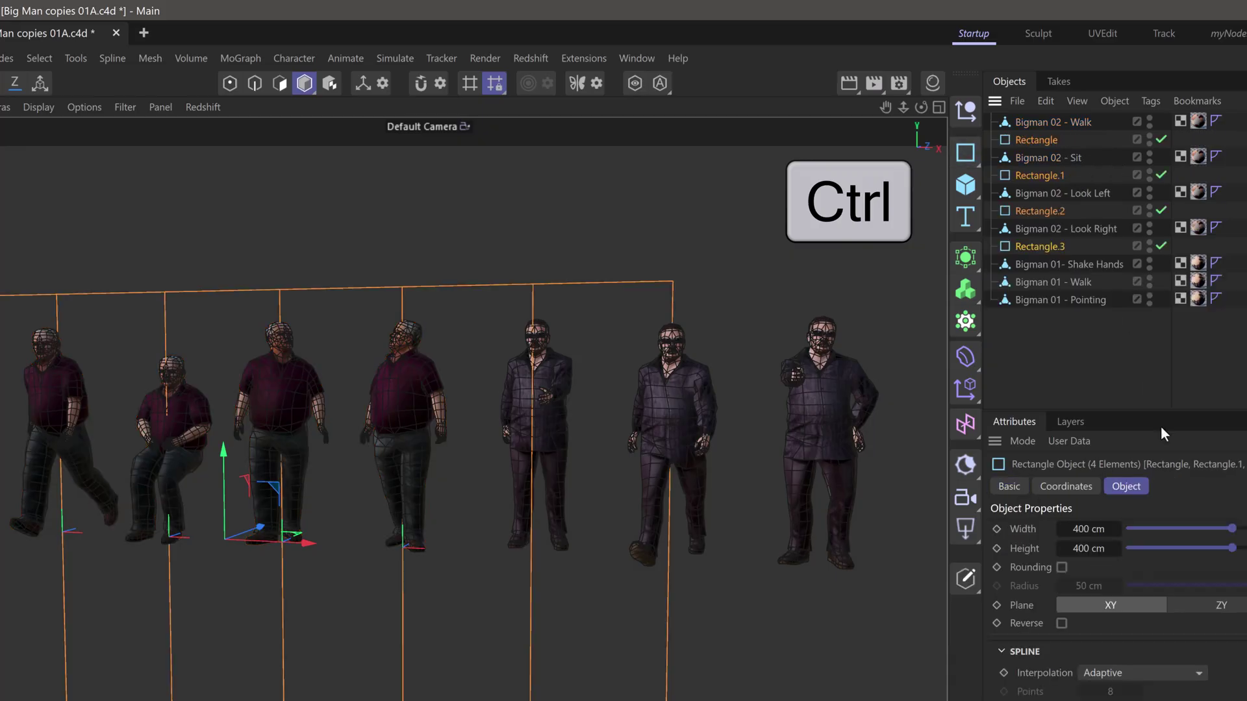
{"action": "left_click_drag", "start_coordinate": [1215, 526], "coordinate": [1143, 532]}
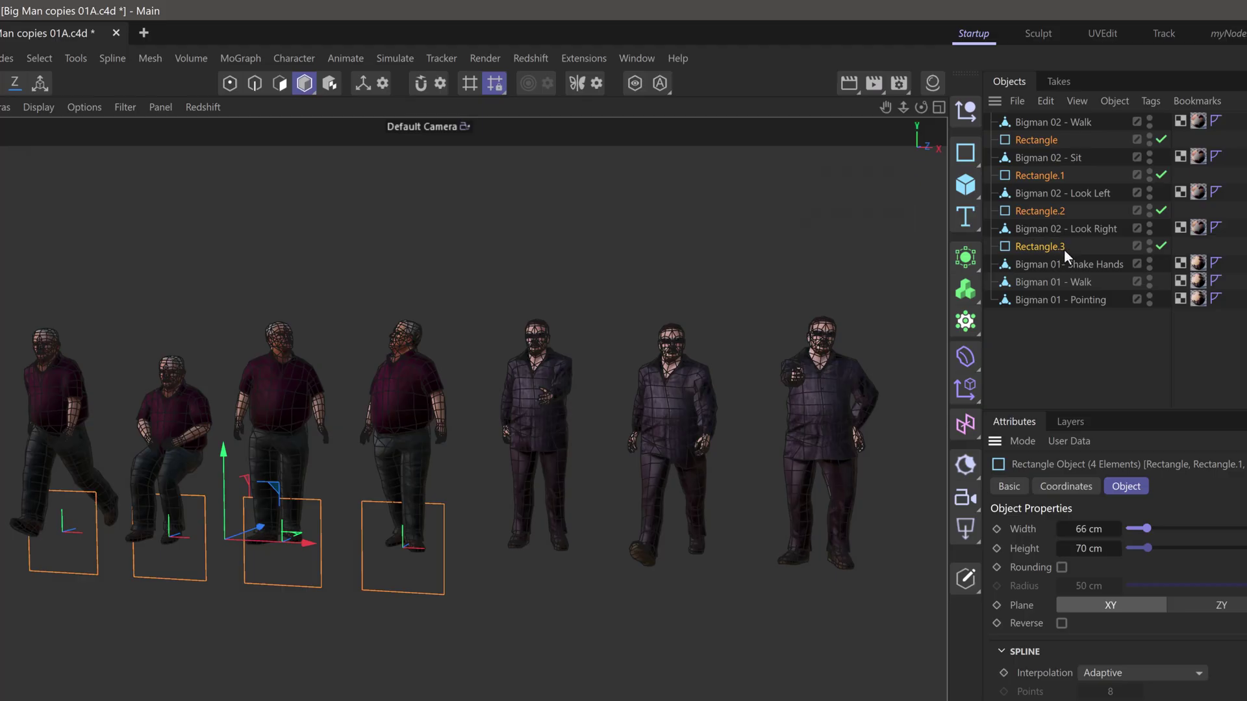
{"action": "key", "text": "Delete"}
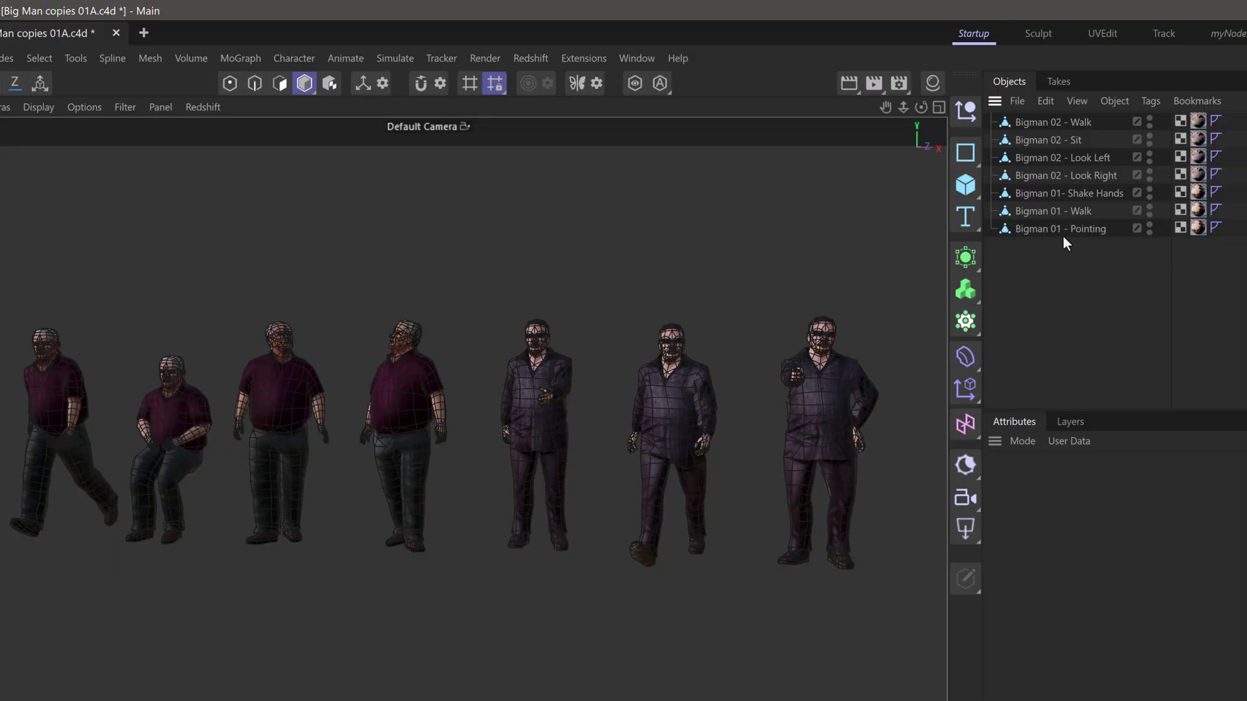
Step: Try adding a Null named after each of the four Bigman 02 figures directly above it at the same level, and undo it
{"action": "left_click", "coordinate": [1006, 124]}
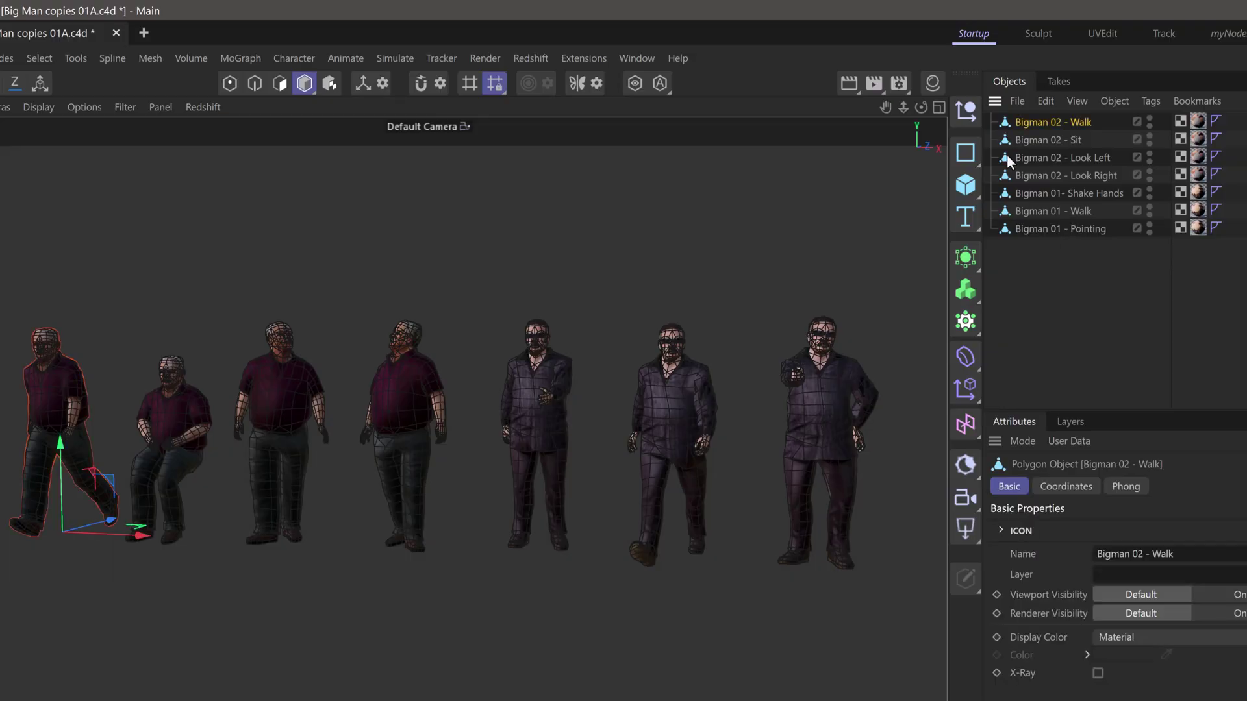
{"action": "left_click", "coordinate": [1007, 175], "text": "shift"}
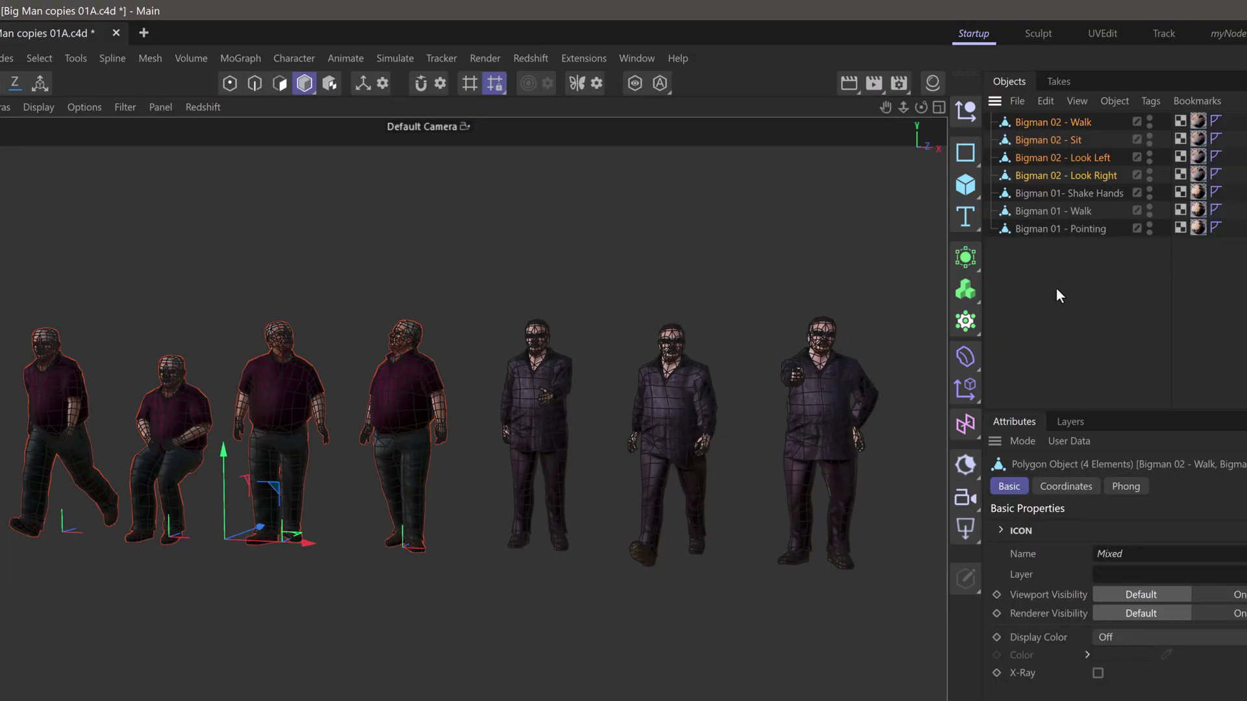
{"action": "key", "text": "ctrl+shift"}
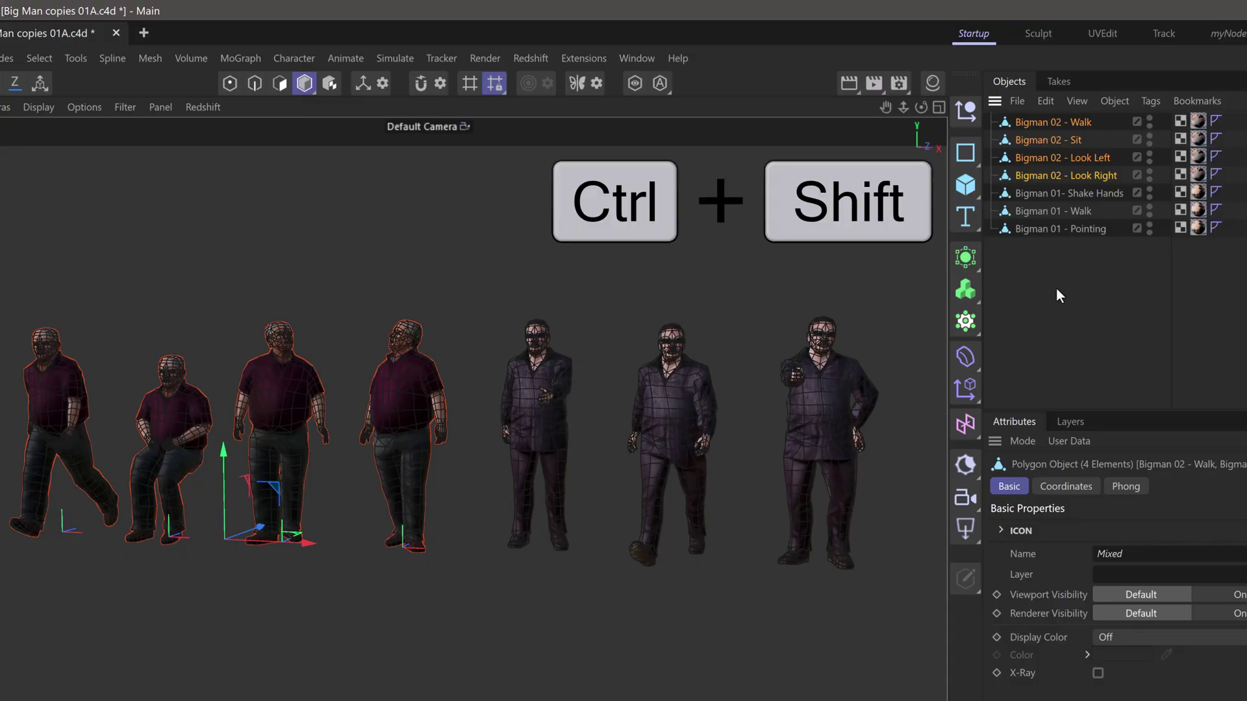
{"action": "left_click", "coordinate": [966, 112], "text": "ctrl+shift"}
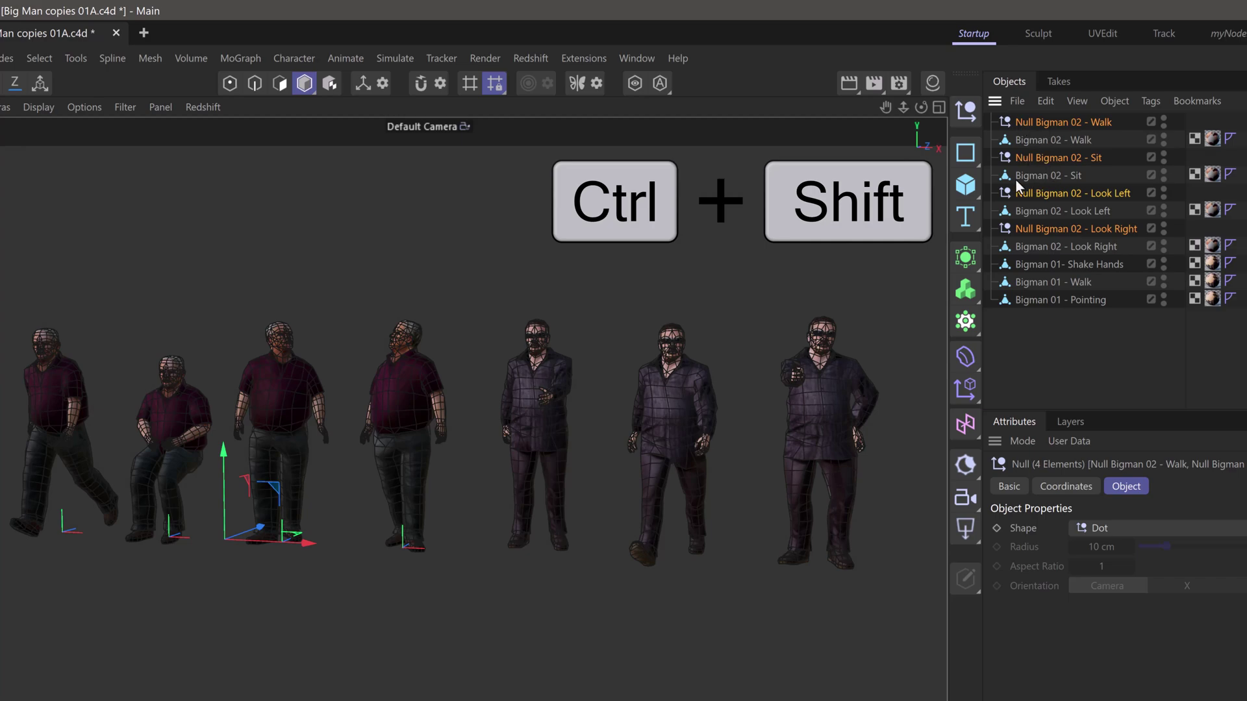
{"action": "key", "text": "ctrl+shift+g"}
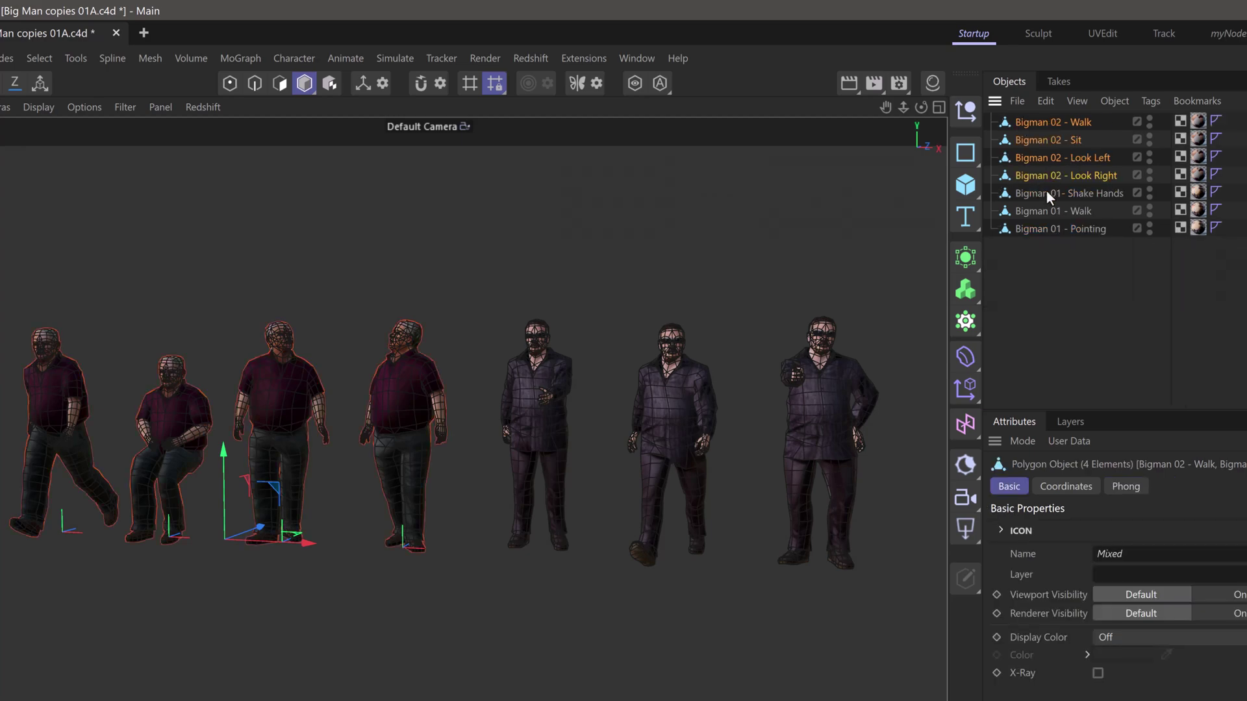
Step: Add a Null named after each of the four selected Bigman 02 figures directly below it at the same hierarchy level
{"action": "left_click", "coordinate": [962, 115], "text": "ctrl"}
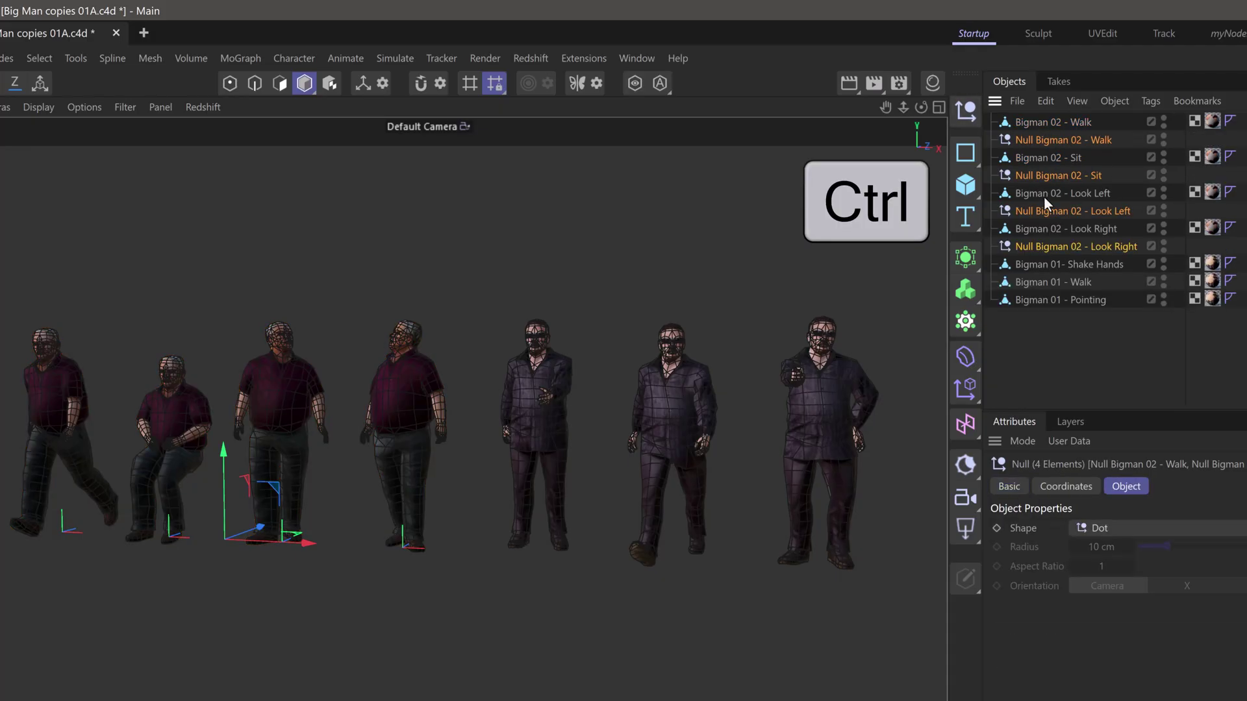
Step: Undo the Nulls added below the four Bigman 02 figures, try grouping those figures under one shared parent Null, and remove that grouping
{"action": "key", "text": "ctrl+z"}
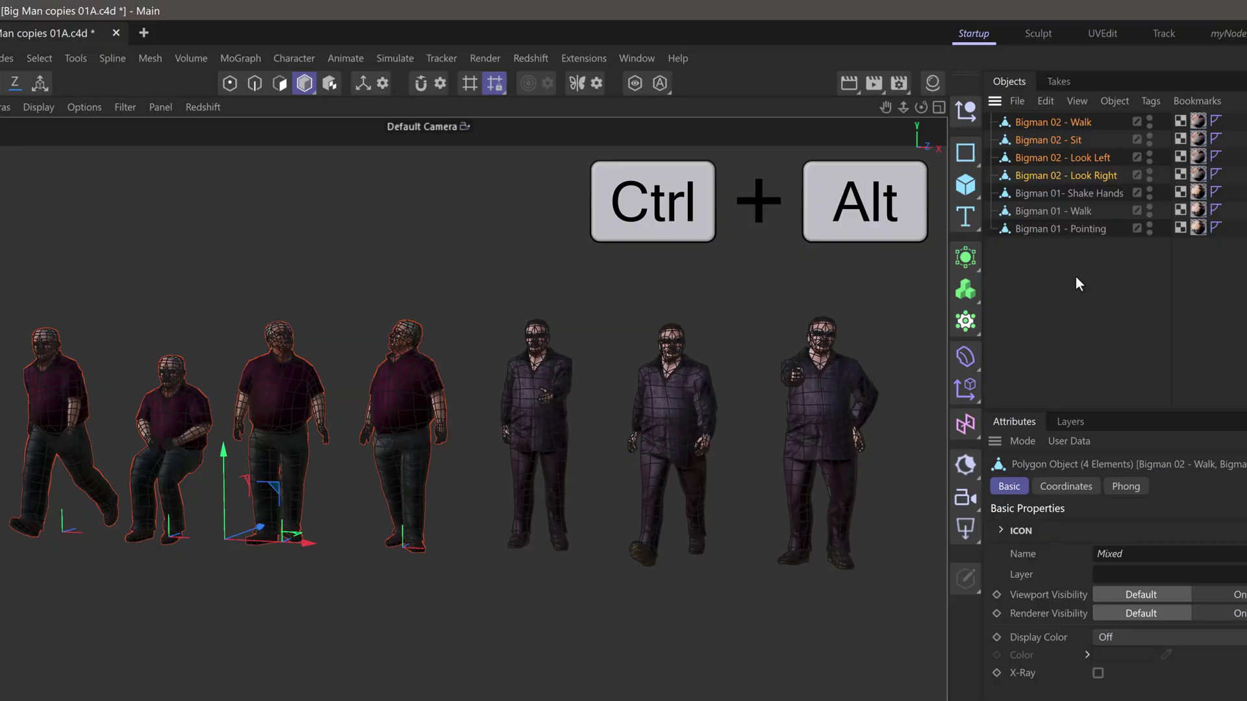
{"action": "left_click", "coordinate": [971, 118], "text": "ctrl+alt"}
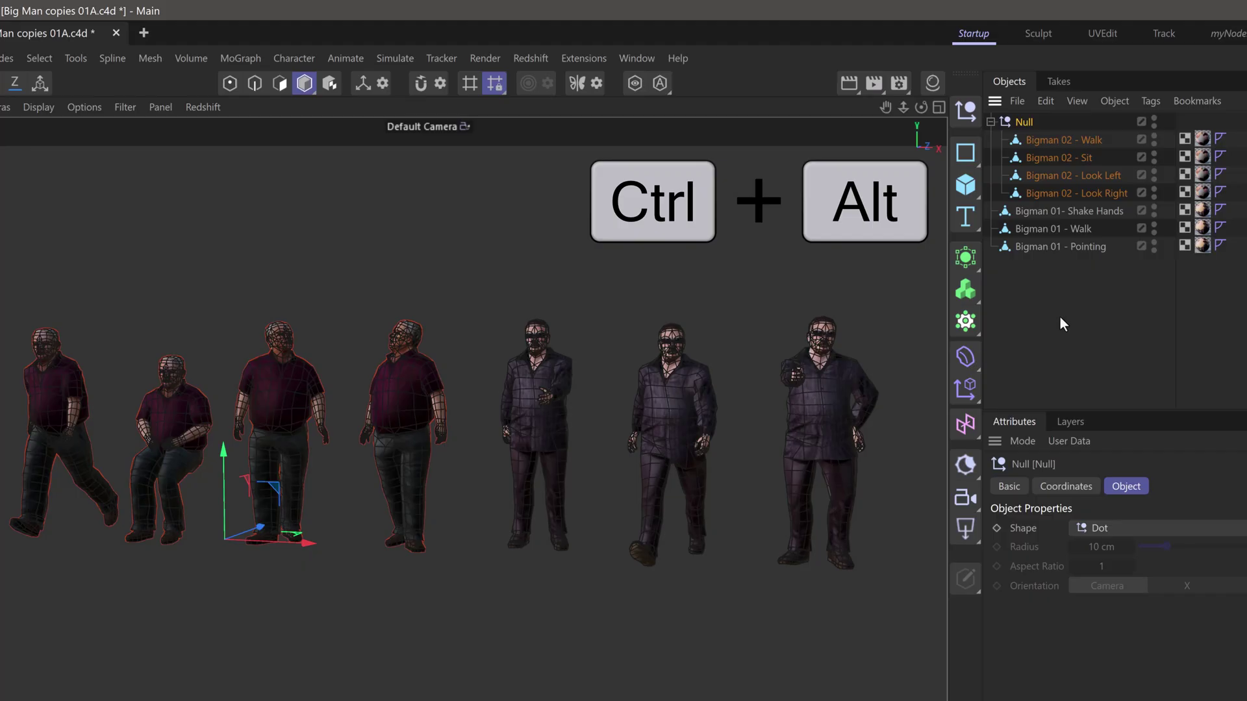
{"action": "key", "text": "shift+g"}
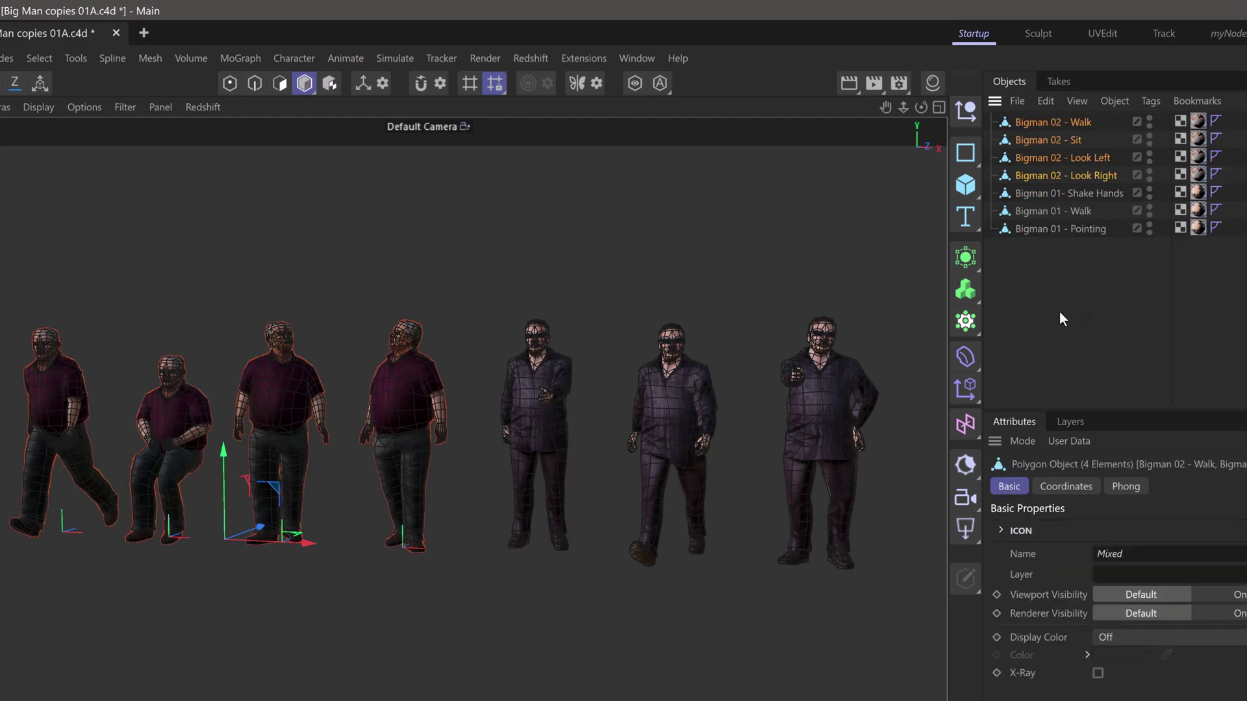
Step: Select all seven Bigman figures, try adding a Null as a child of each one, and undo the addition
{"action": "left_click_drag", "start_coordinate": [1107, 315], "coordinate": [1000, 112]}
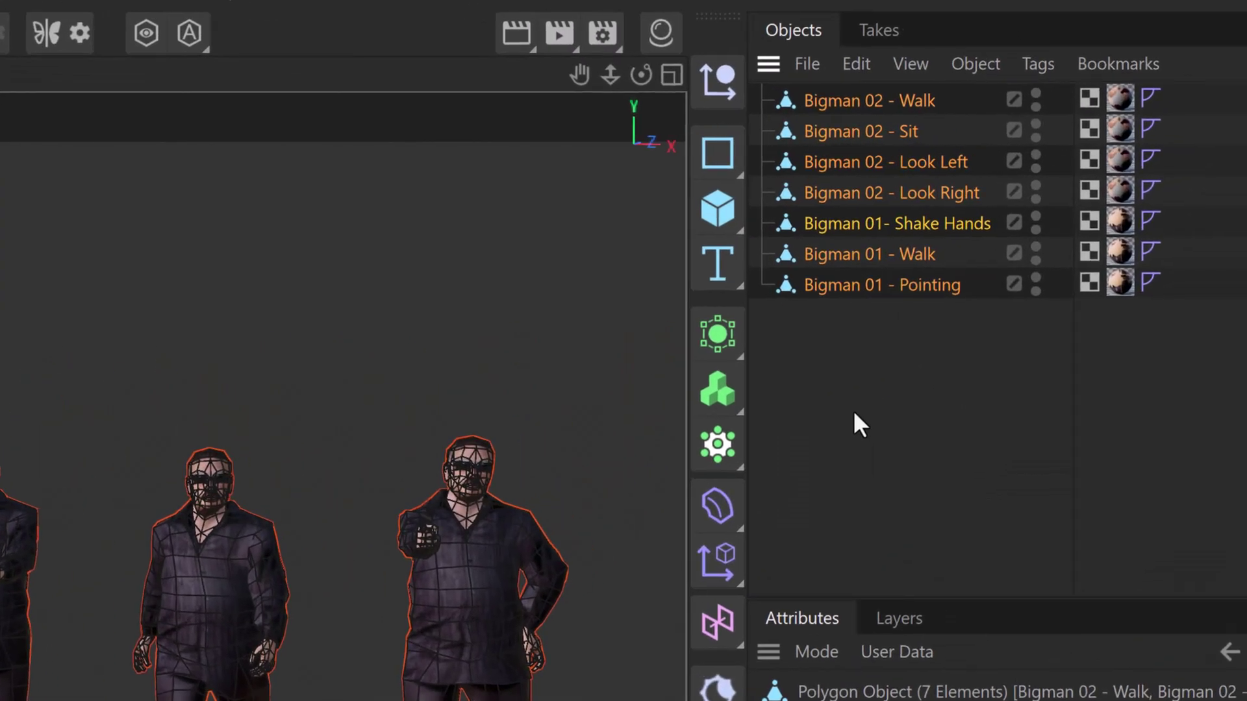
{"action": "key", "text": "shift"}
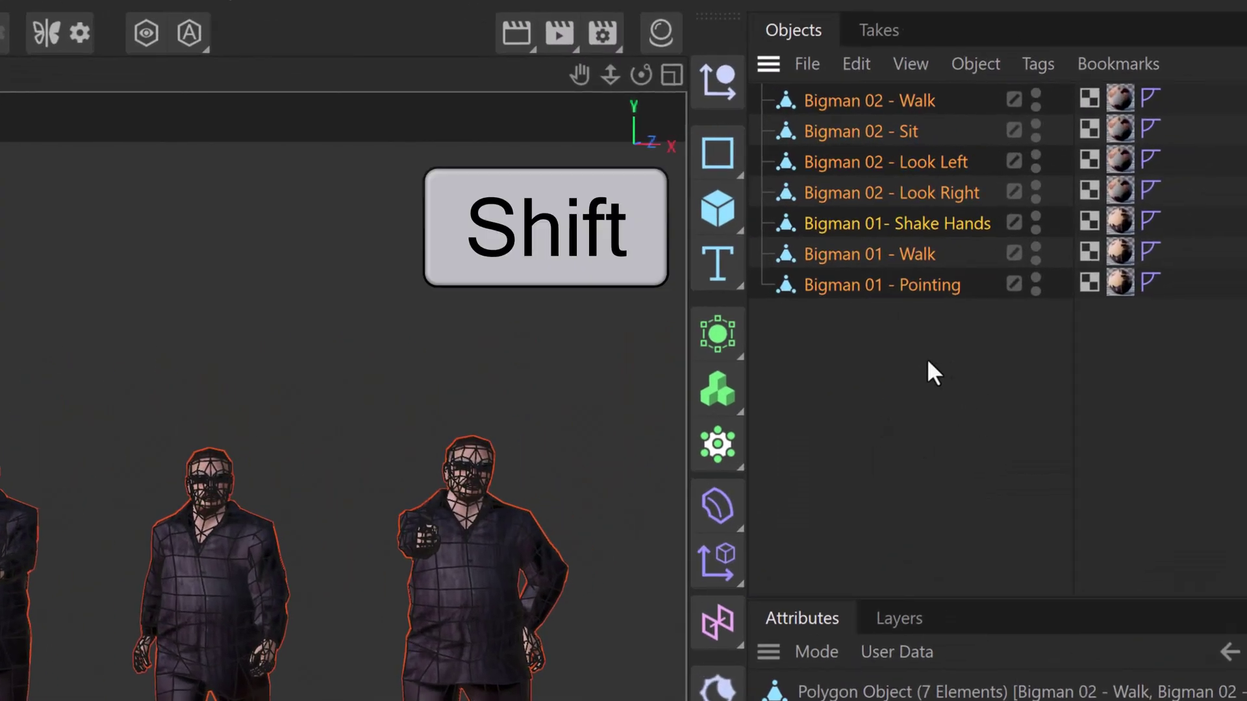
{"action": "left_click", "coordinate": [712, 86], "text": "shift"}
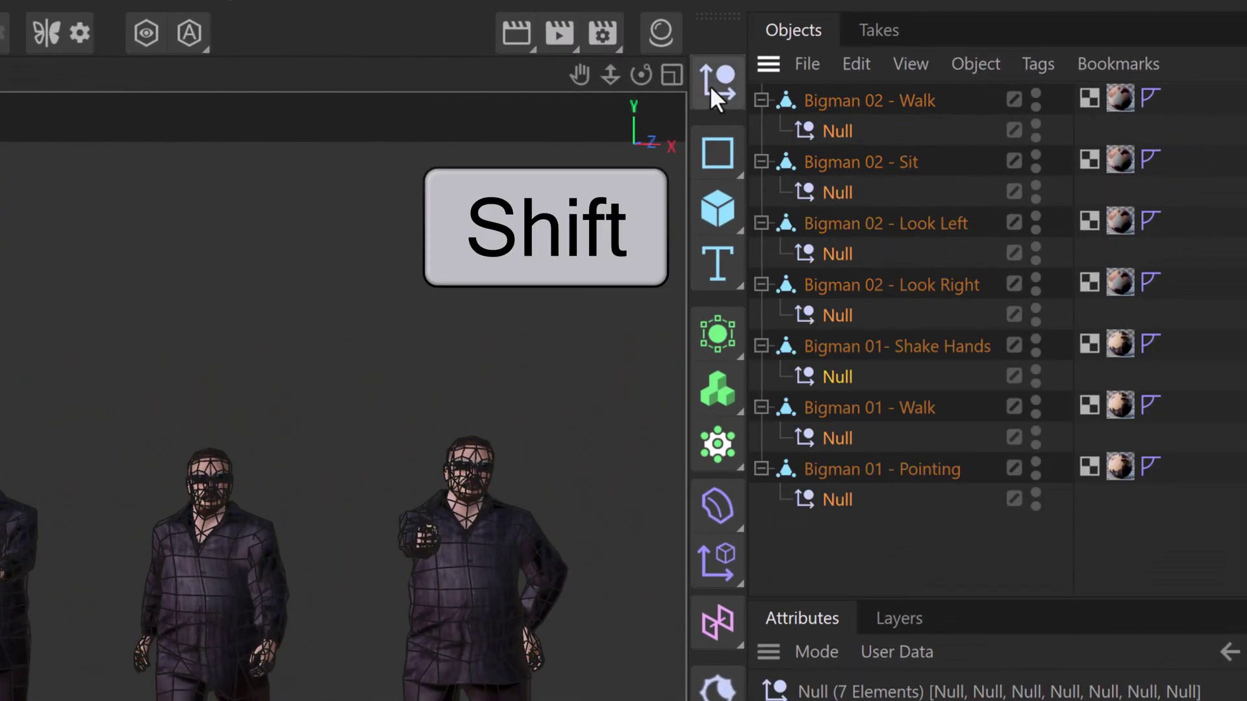
{"action": "key", "text": "ctrl+z"}
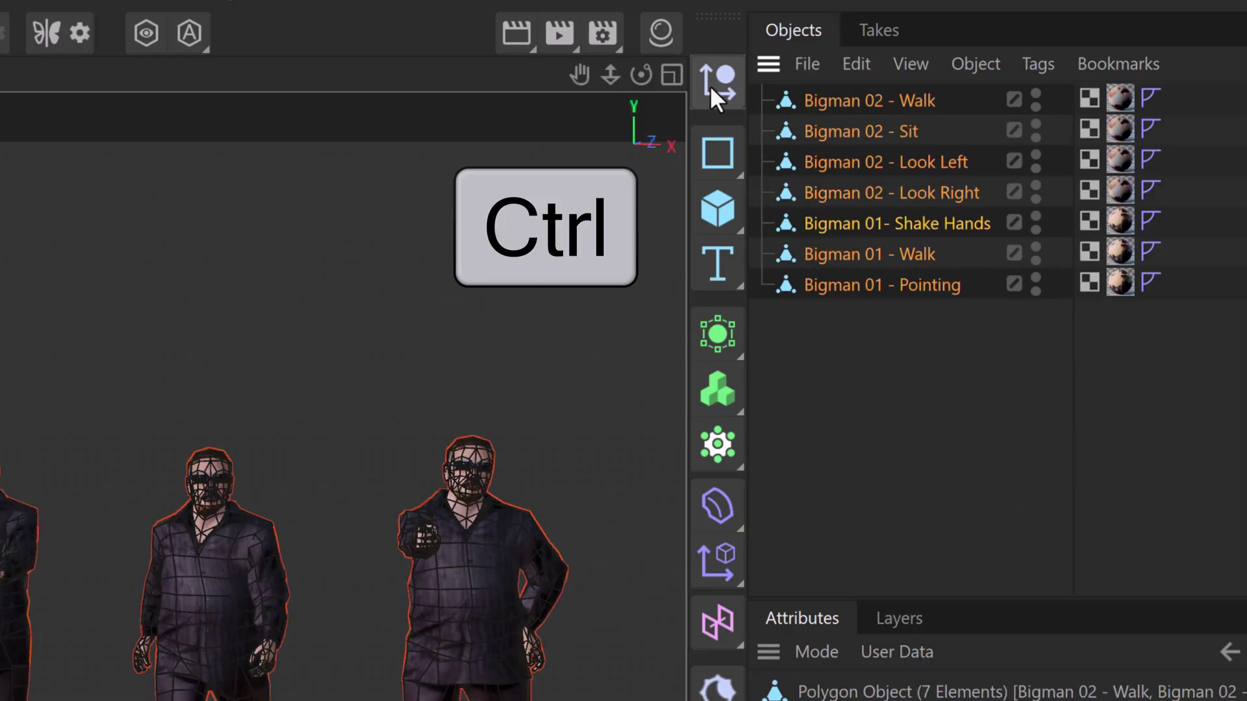
Step: Try adding a Null directly below each of the seven figures, undo it, and try an individual parent Null for each instead, undoing that too
{"action": "left_click", "coordinate": [711, 84], "text": "ctrl"}
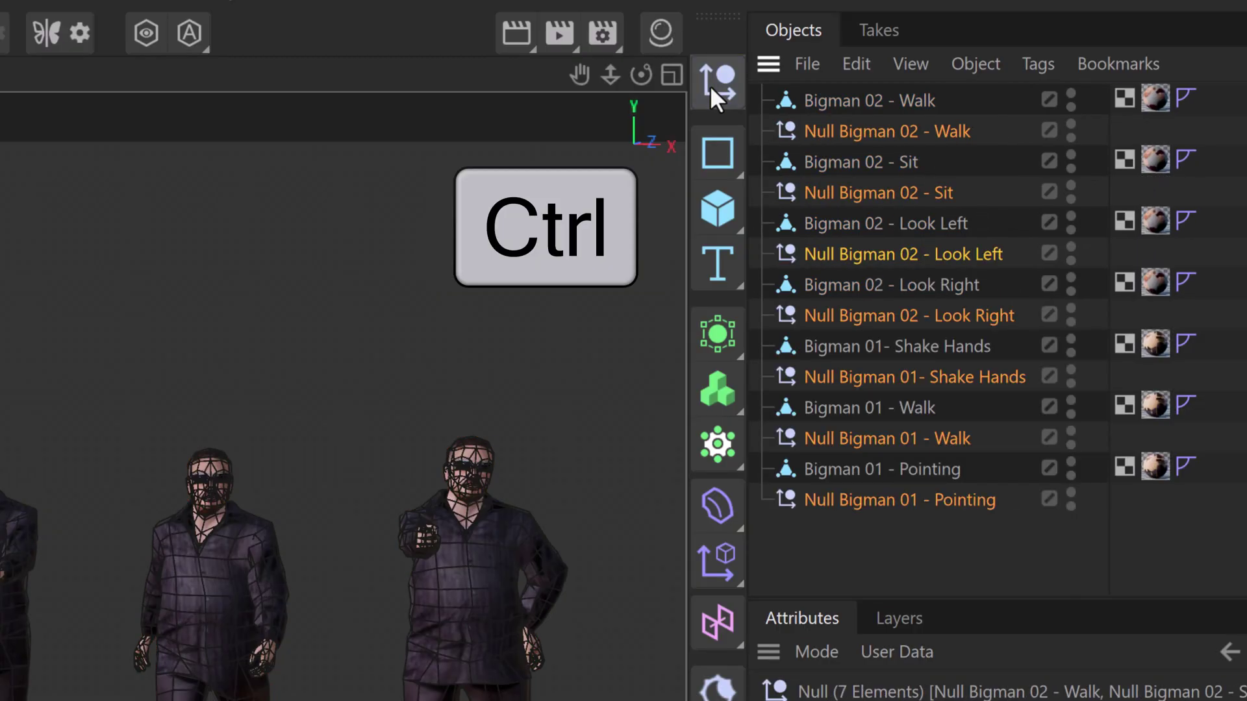
{"action": "key", "text": "ctrl+z"}
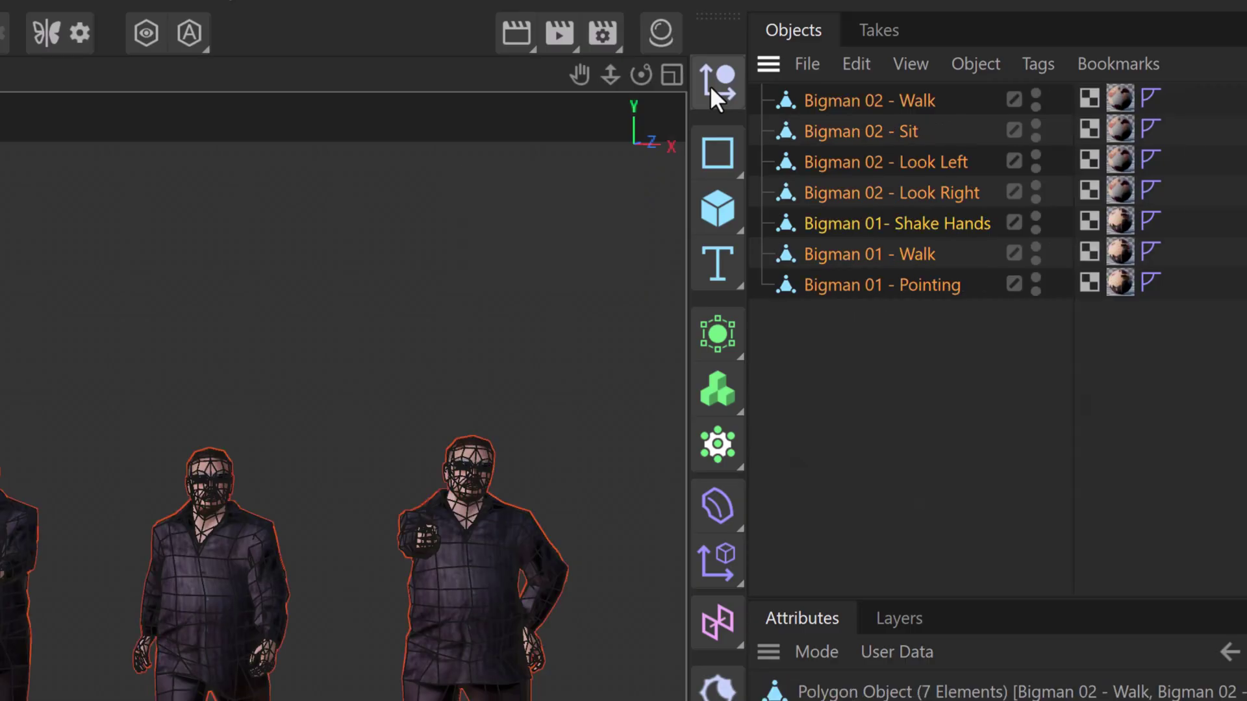
{"action": "left_click", "coordinate": [707, 90], "text": "alt"}
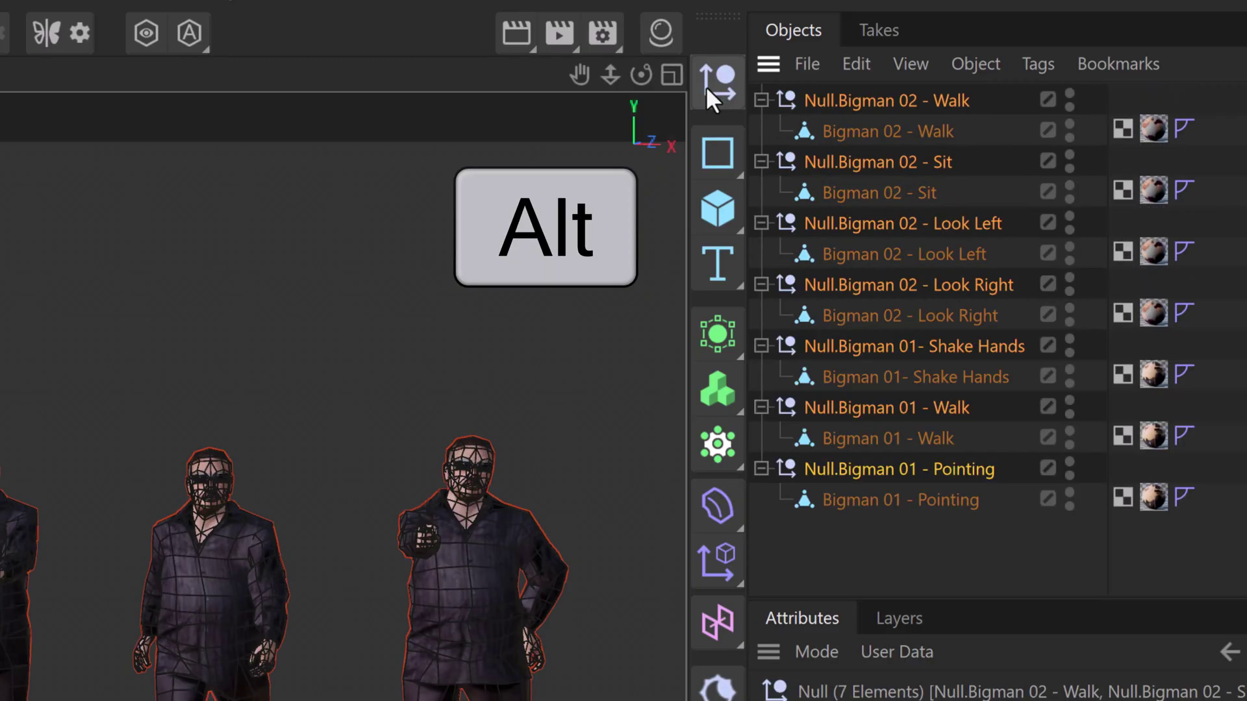
{"action": "key", "text": "ctrl+z"}
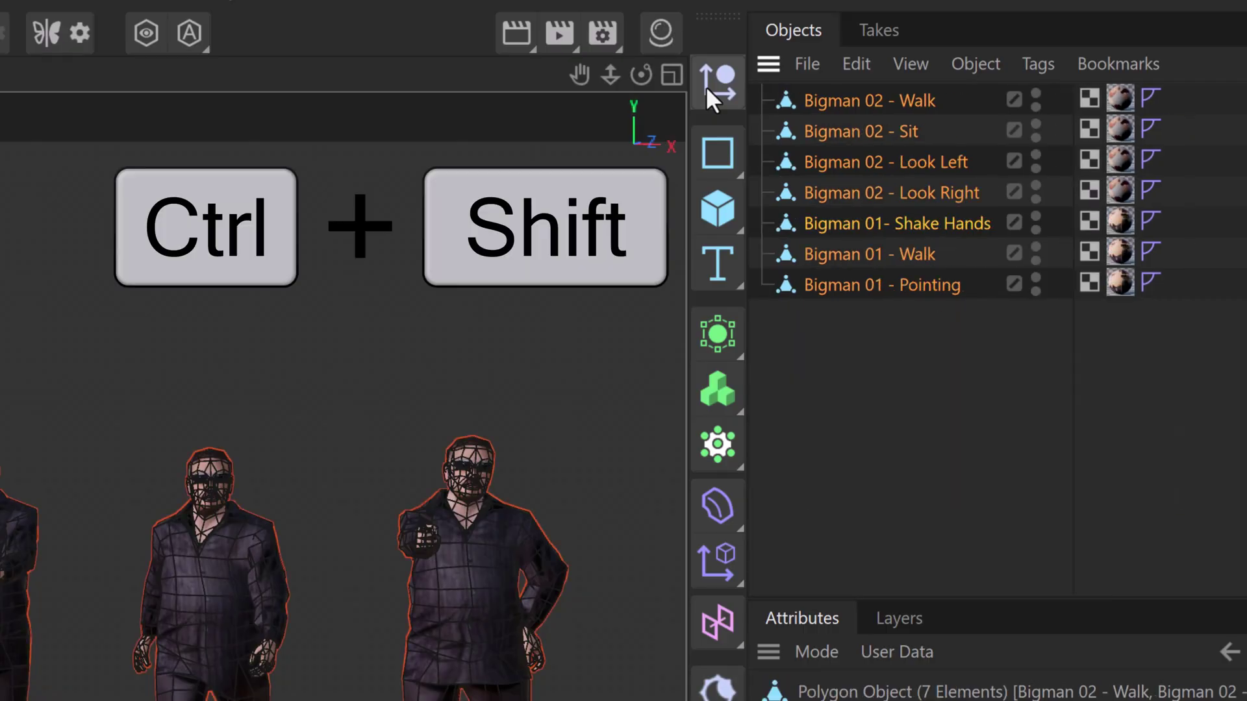
Step: Try adding a Null directly above each of the seven selected figures at the same hierarchy level, and undo it
{"action": "left_click", "coordinate": [707, 87], "text": "ctrl+shift"}
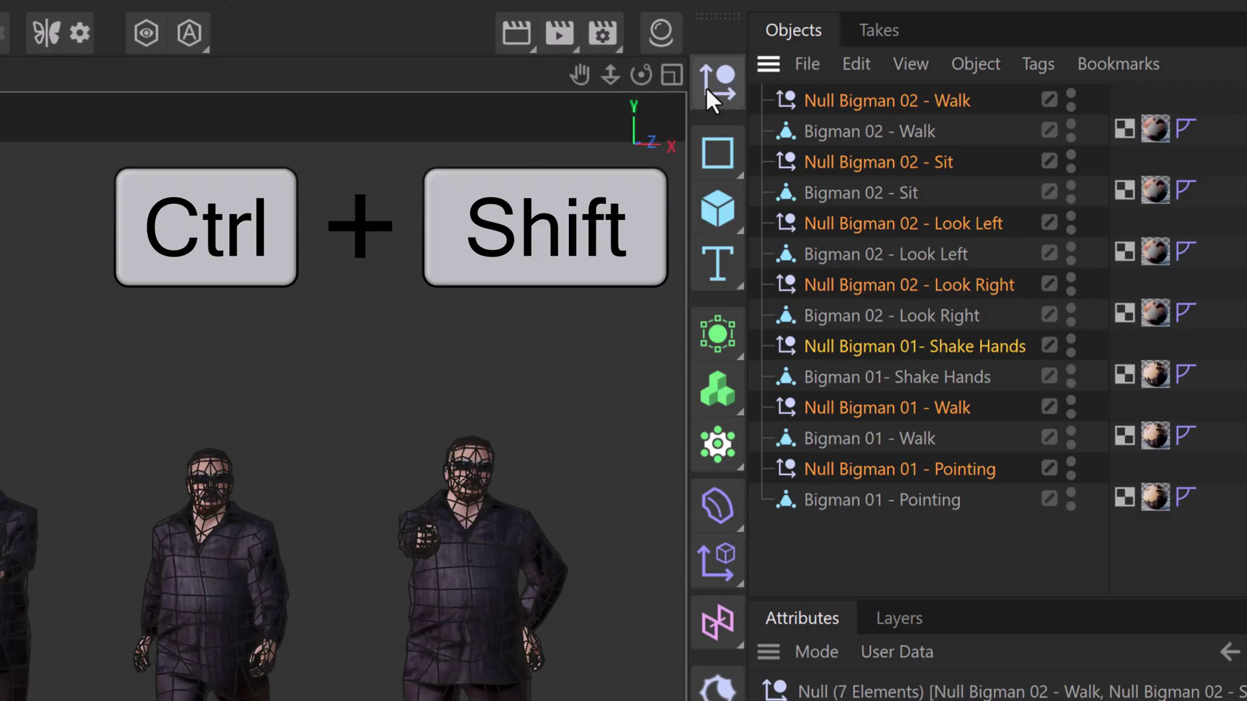
{"action": "key", "text": "ctrl+z"}
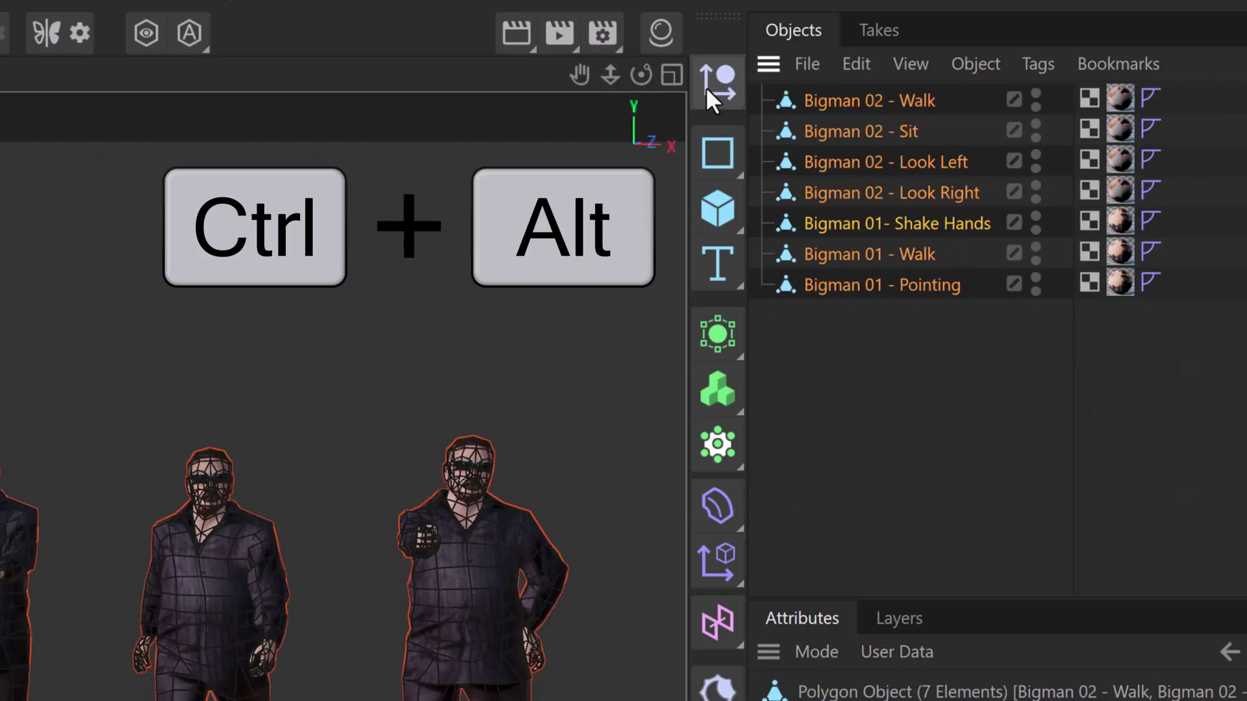
Step: Group all seven selected Bigman figures under a single shared parent Null
{"action": "left_click", "coordinate": [707, 87], "text": "ctrl+alt"}
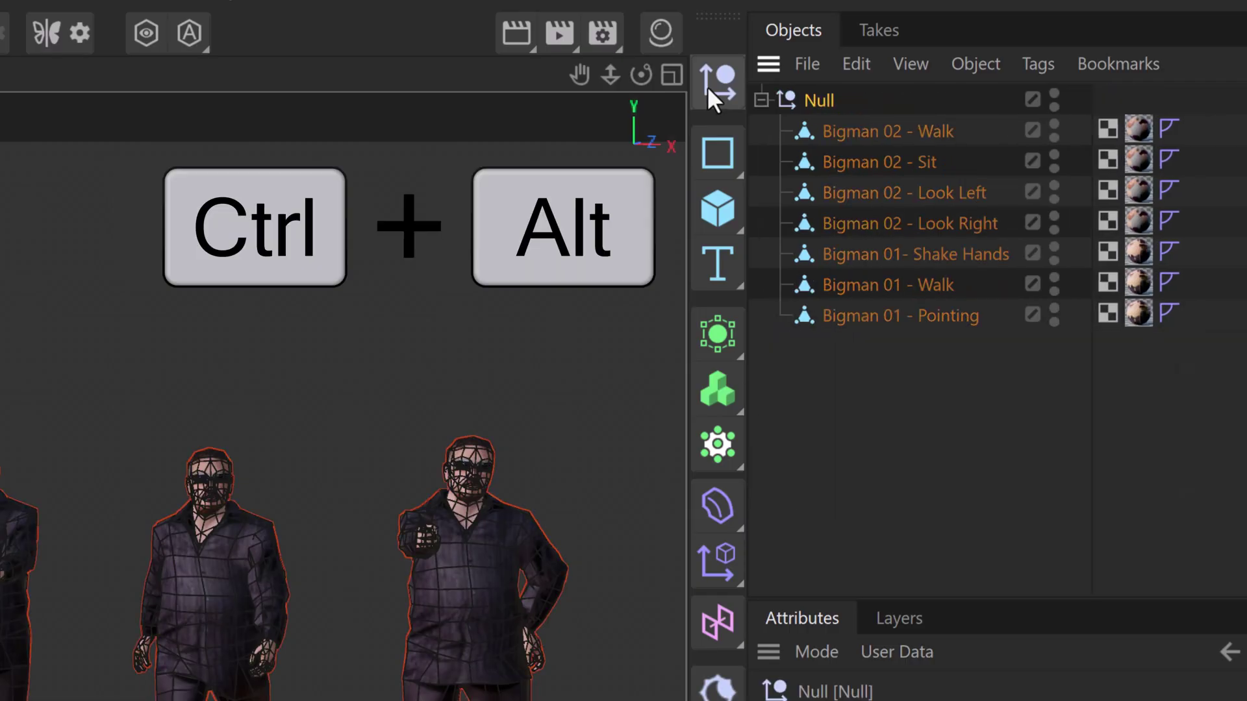